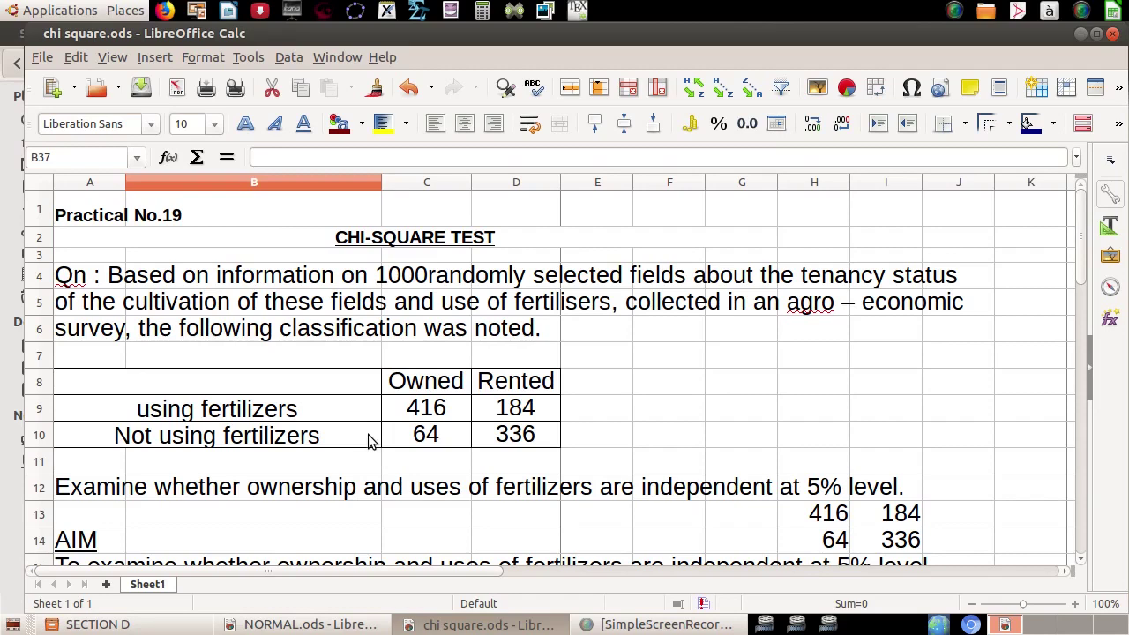
Review the observed table: Owned and Rented columns, fertilizer rows, counts 416, 64, 184
left_click(407, 388)
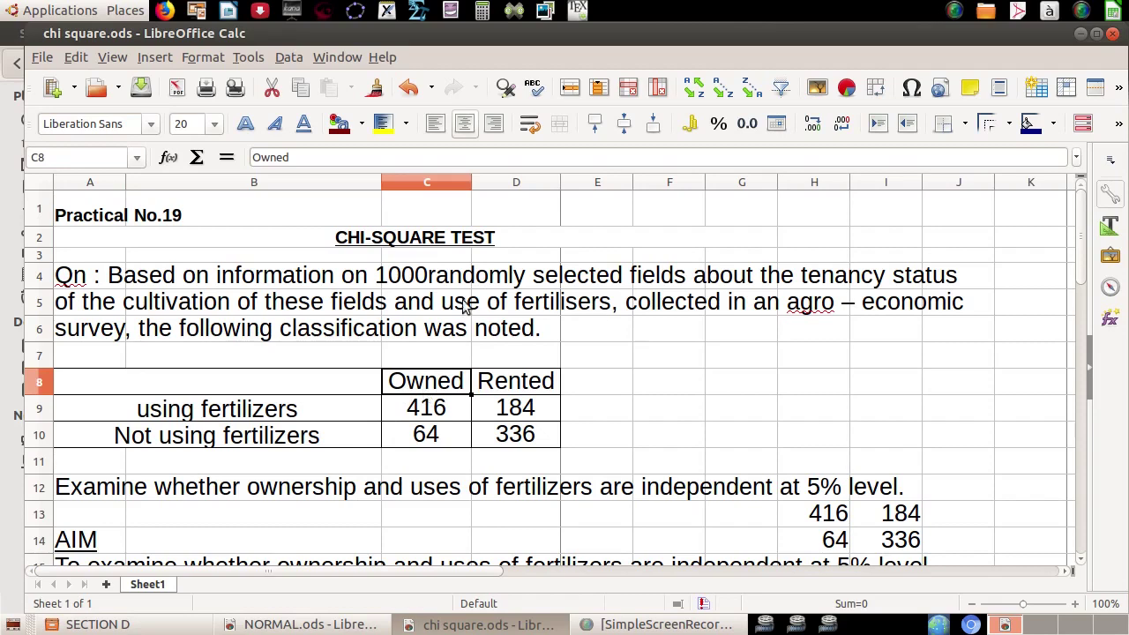
left_click(423, 408)
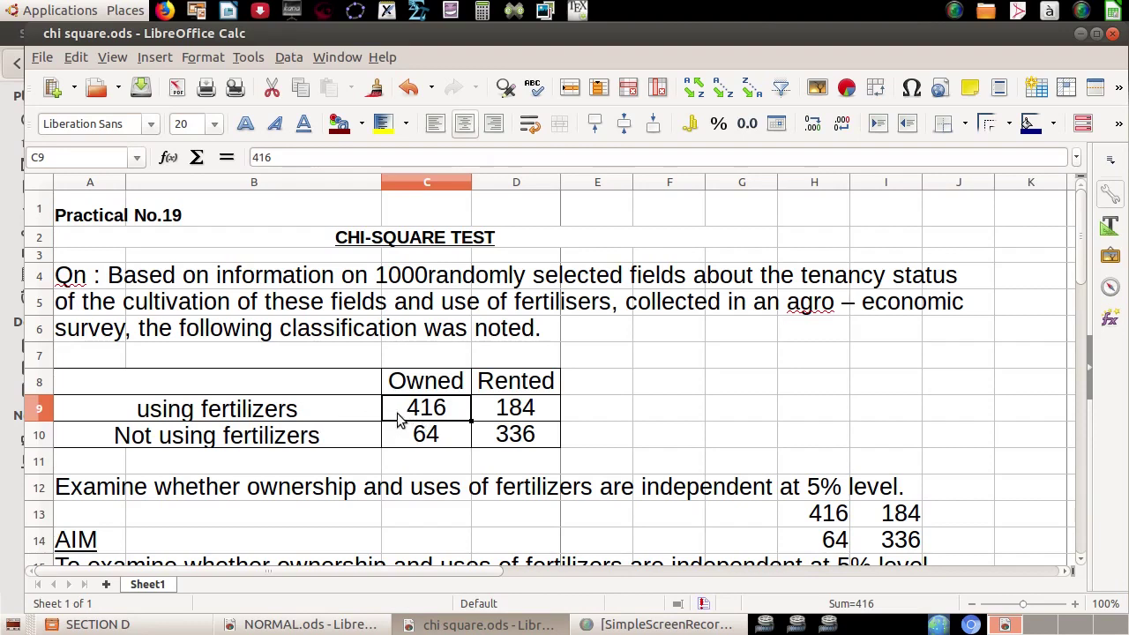
left_click(413, 441)
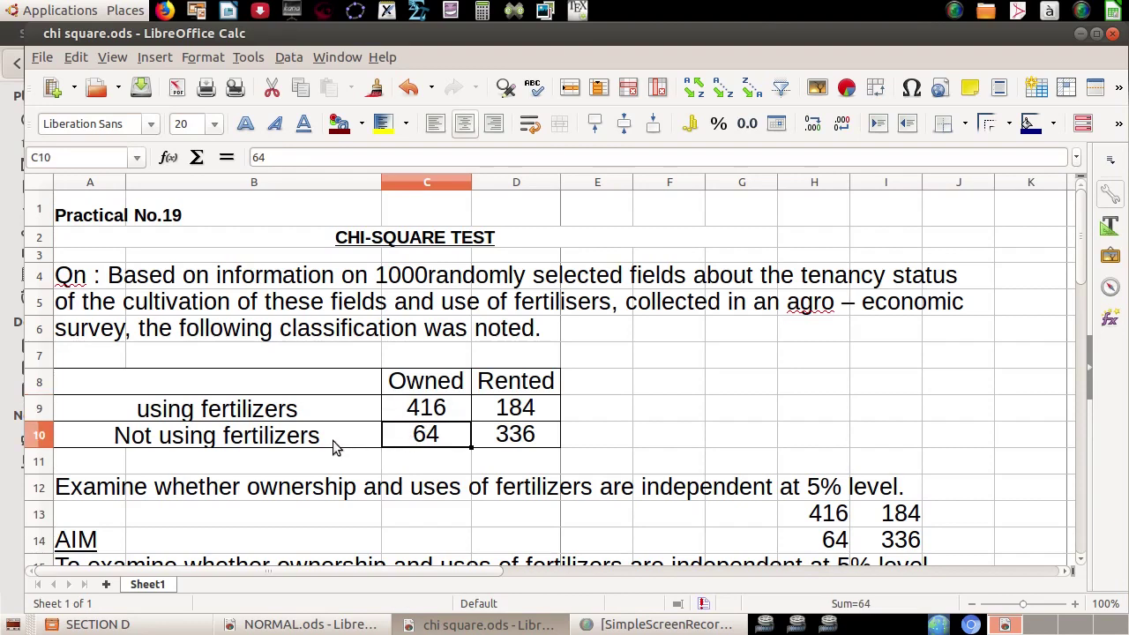
left_click(544, 381)
left_click(530, 412)
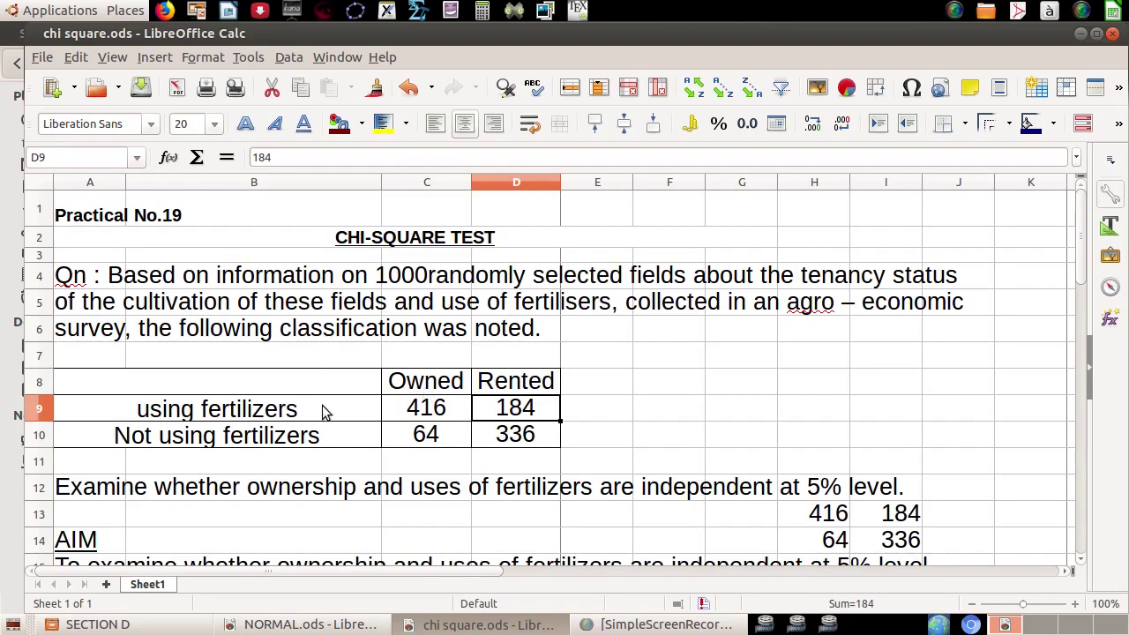
left_click(434, 378)
left_click(485, 386)
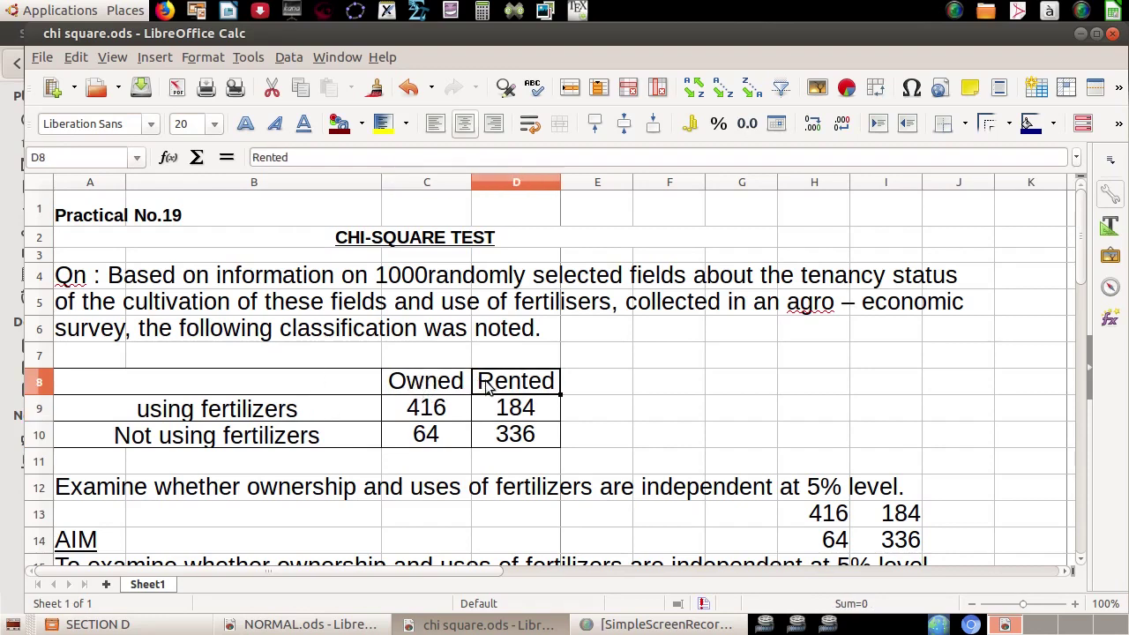
left_click(197, 412)
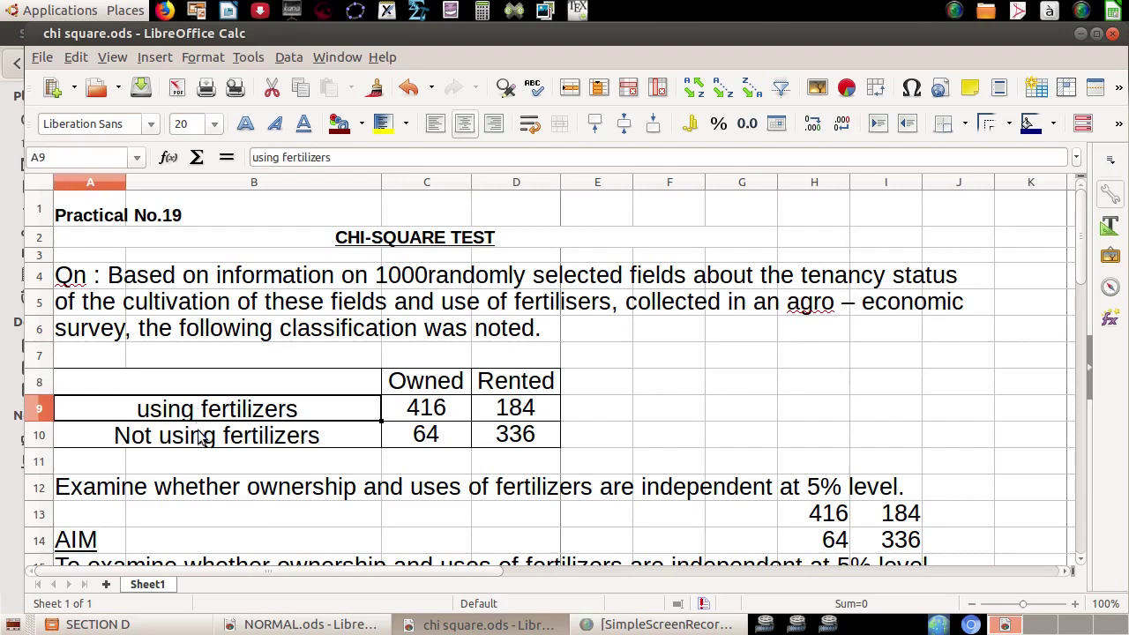
left_click(206, 438)
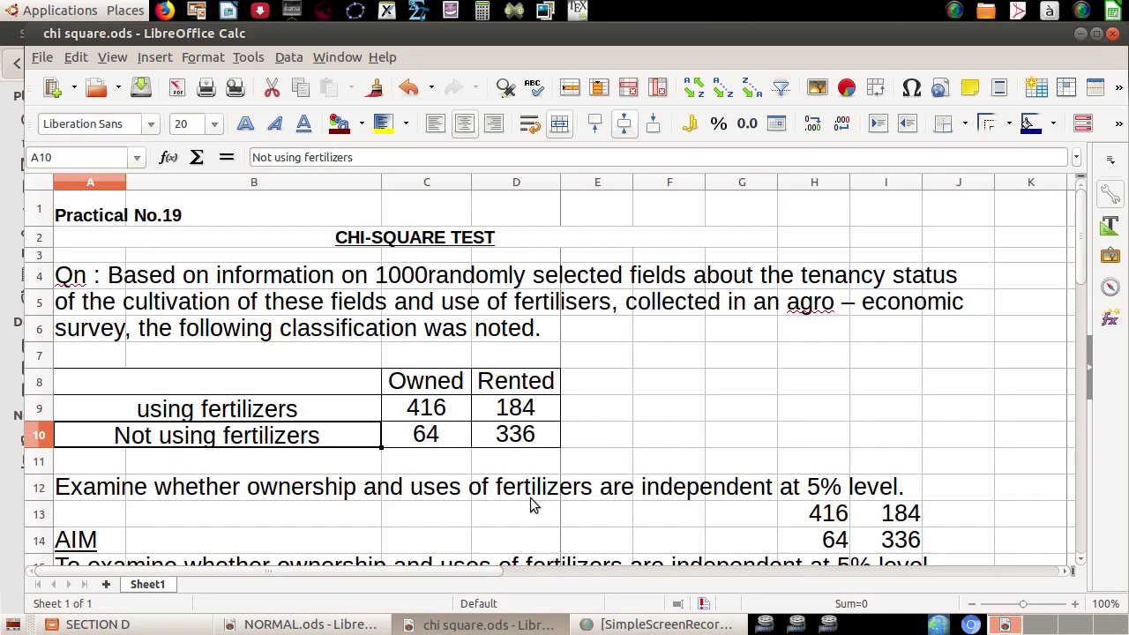
Note the 5% significance level and the duplicate counts in G13:I14
scroll(538, 430, "down", 1)
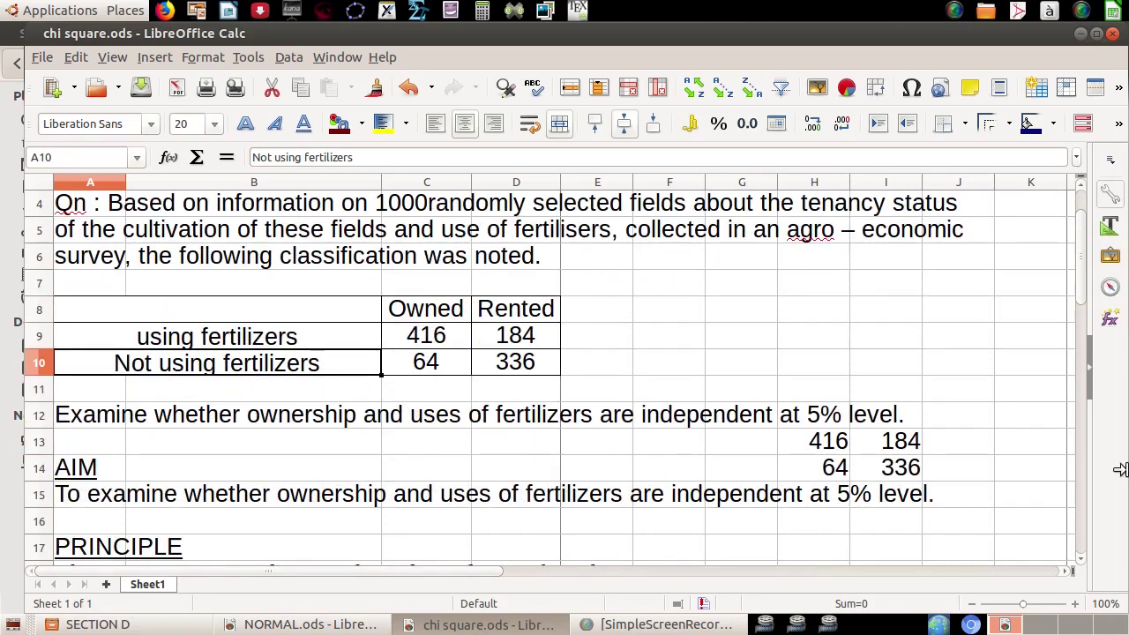
left_click(830, 425)
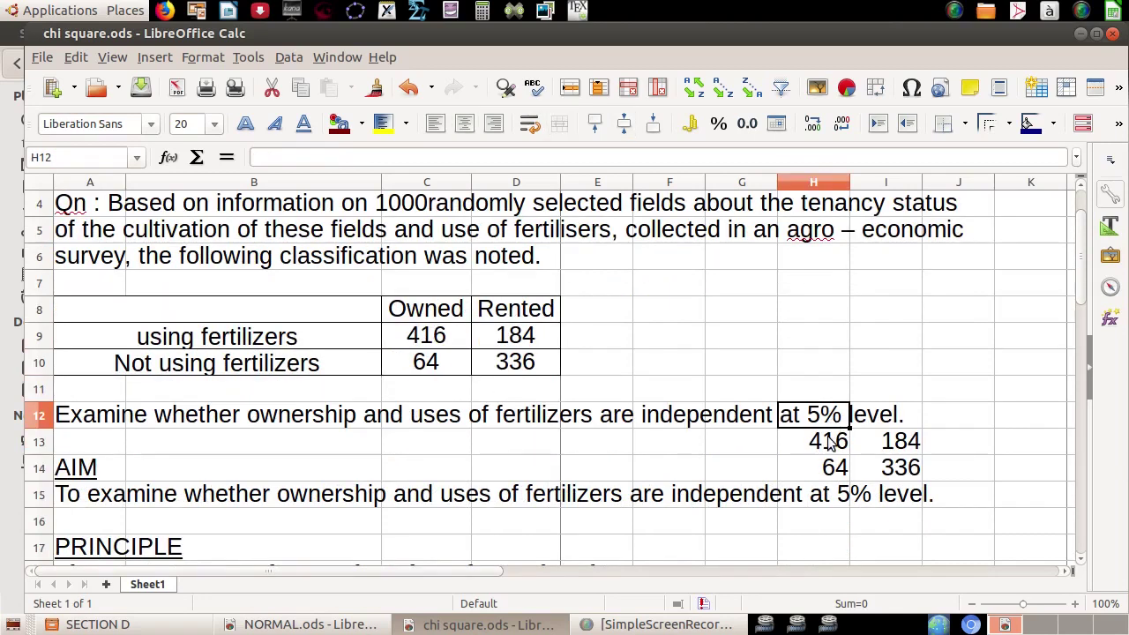
left_click(827, 444)
left_click_drag(733, 446, 893, 474)
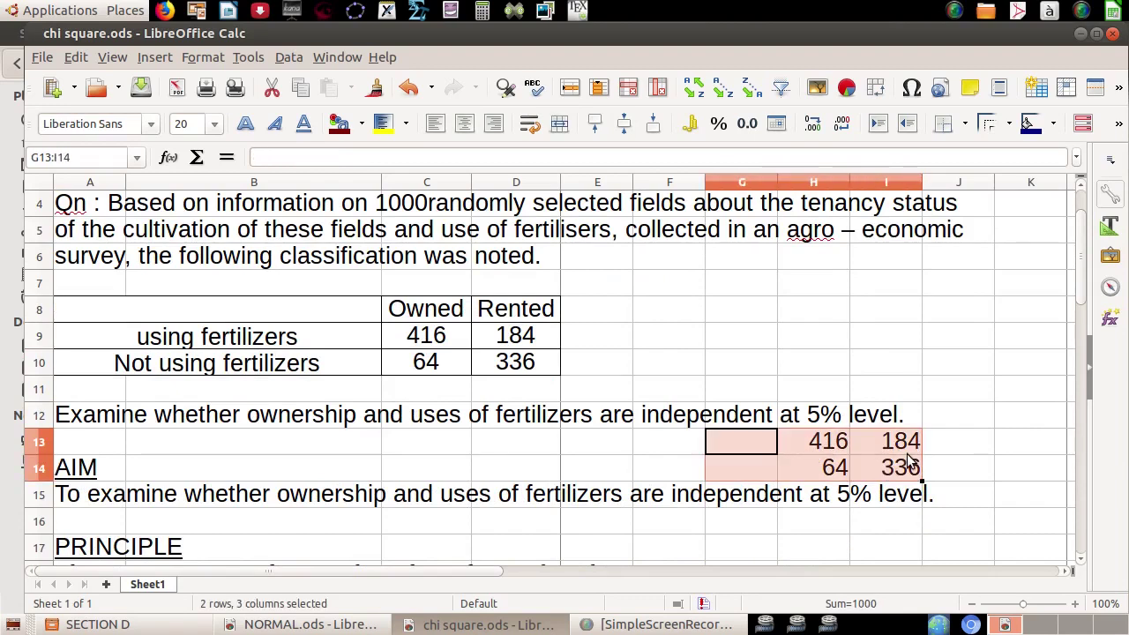
left_click(332, 490)
Go over the AIM heading, the aim statement in row 15 and the PRINCIPLE heading
scroll(123, 487, "down", 2)
left_click(89, 312)
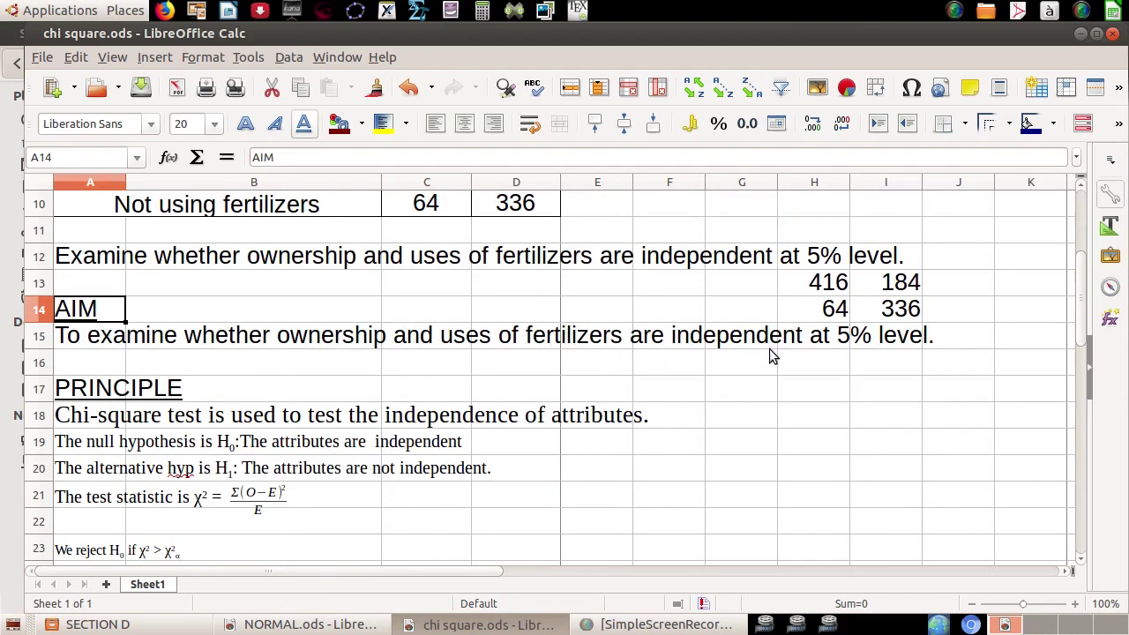
left_click(878, 345)
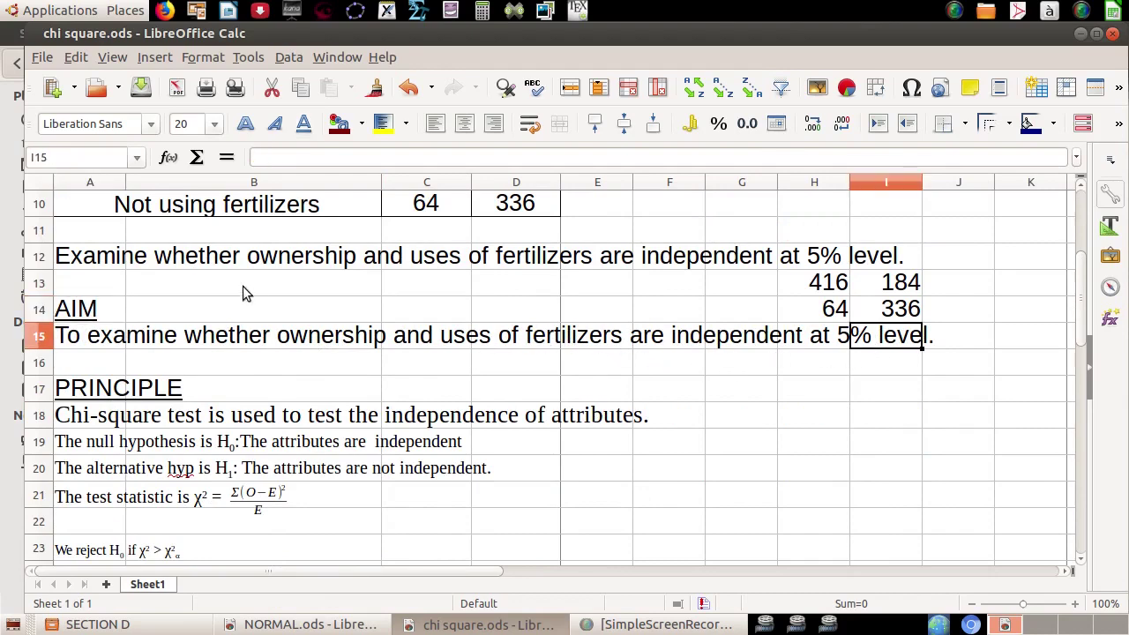
left_click(157, 344)
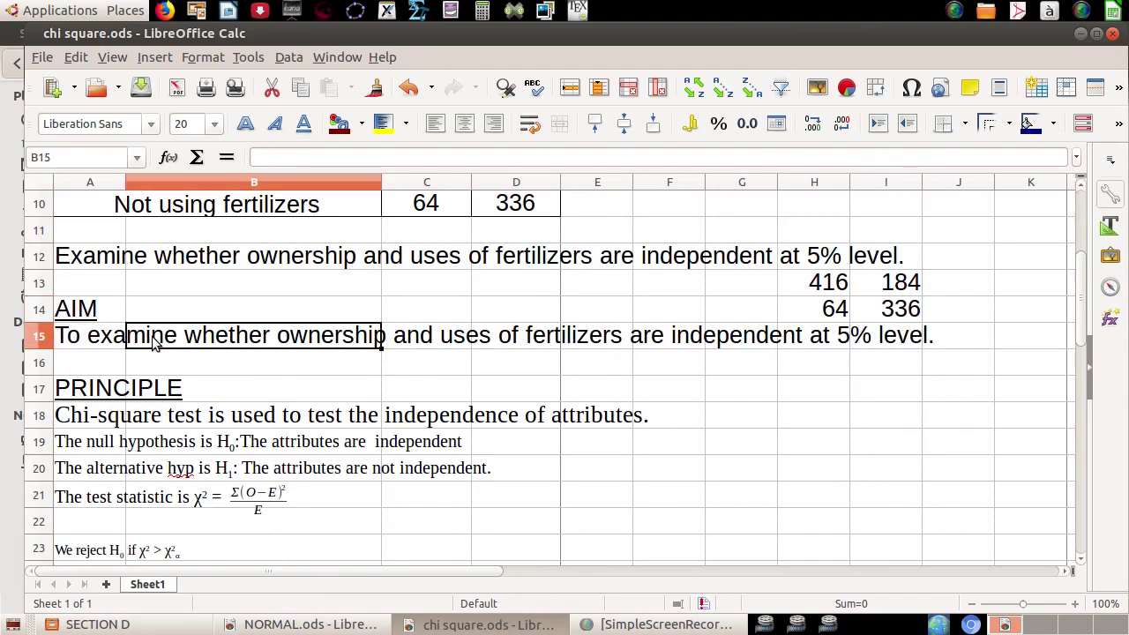
left_click(100, 396)
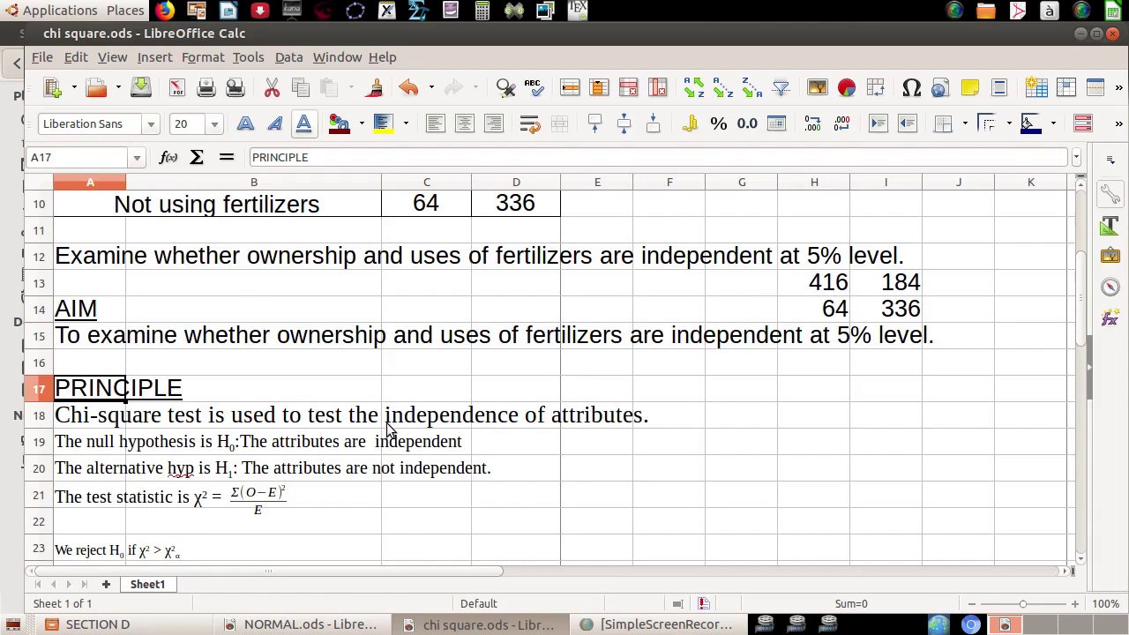
Walk through the null and alternative hypotheses and the chi-square test statistic formula
left_click(251, 446)
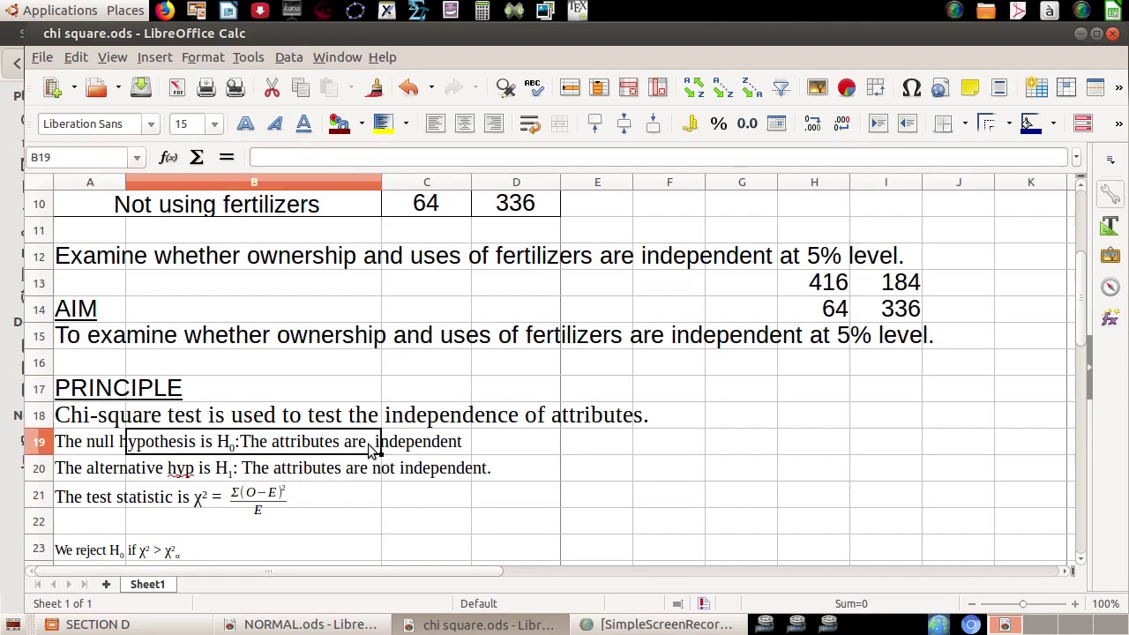
left_click(438, 446)
left_click(72, 472)
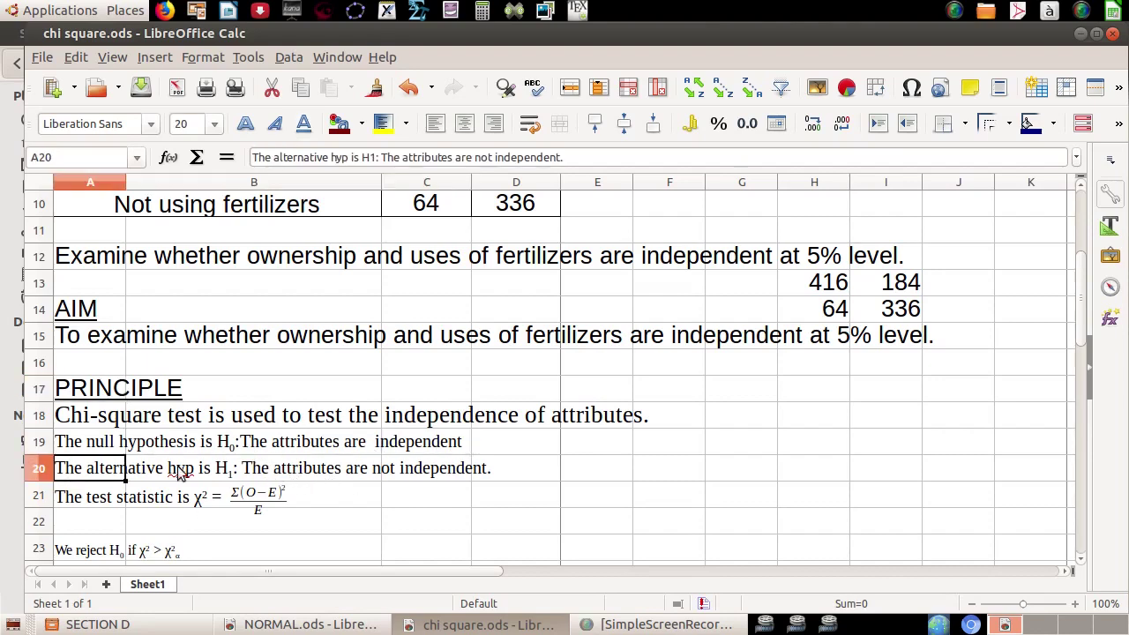
left_click(180, 474)
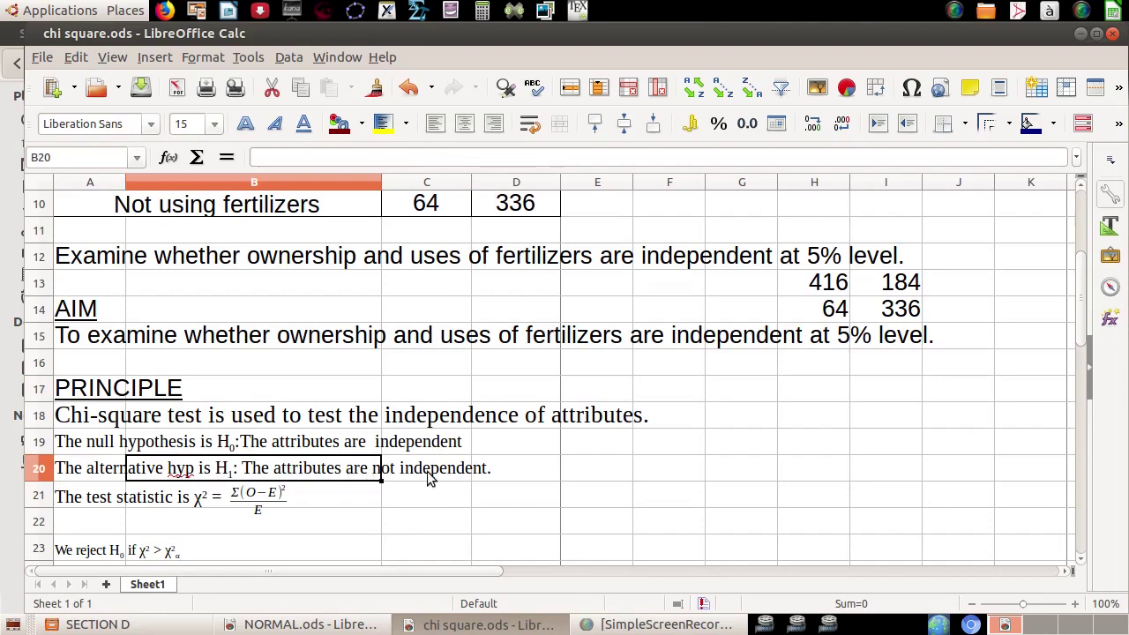
left_click(144, 506)
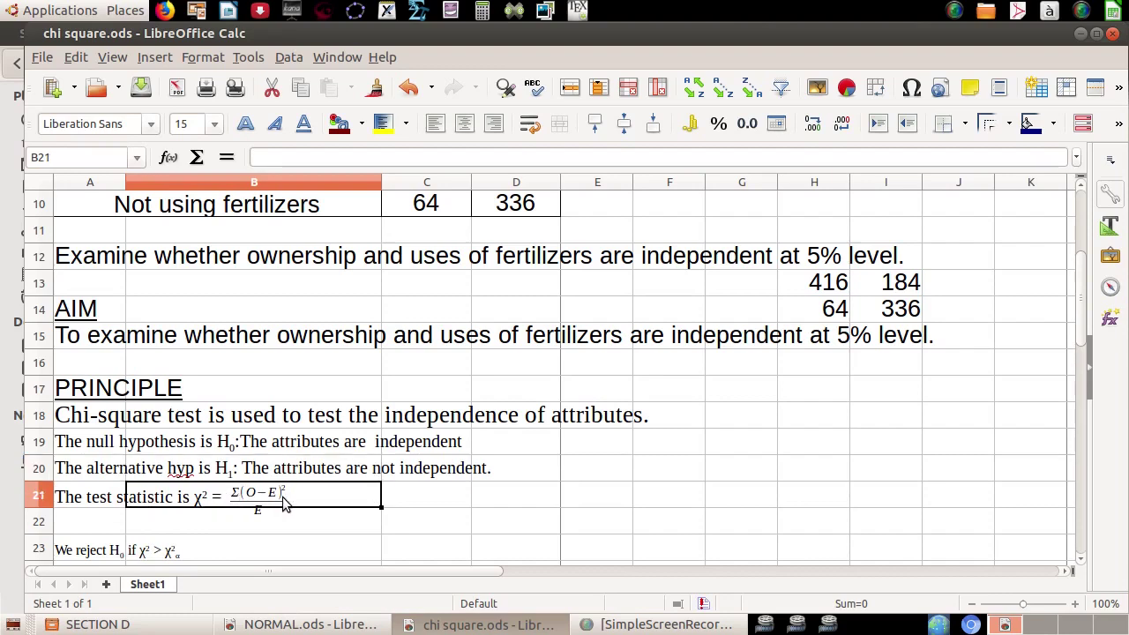
left_click(264, 511)
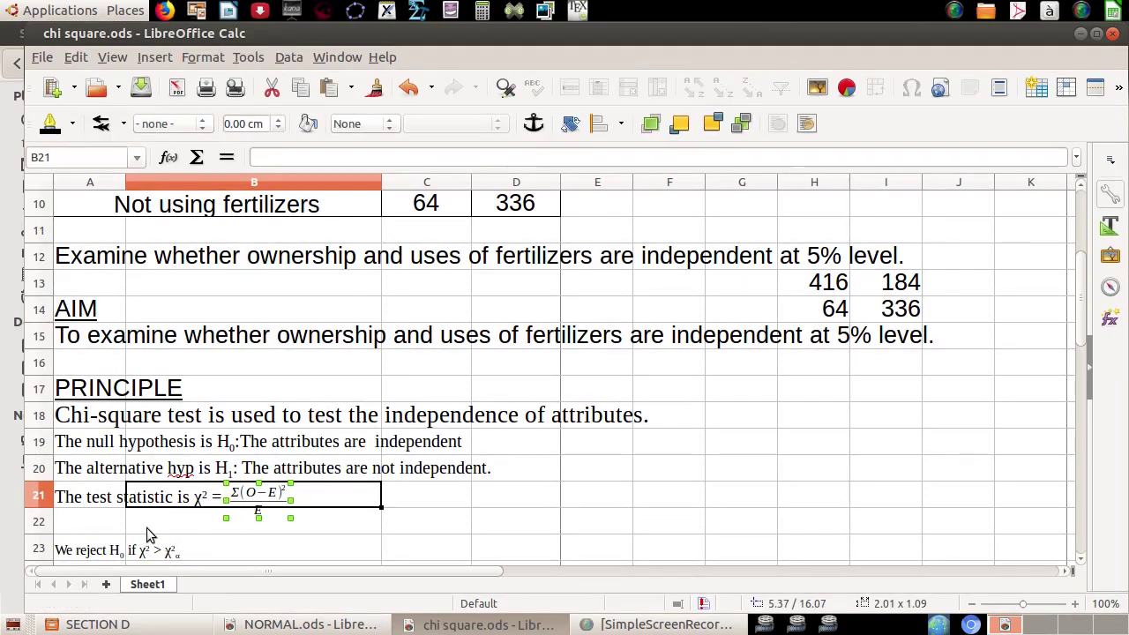
left_click(115, 526)
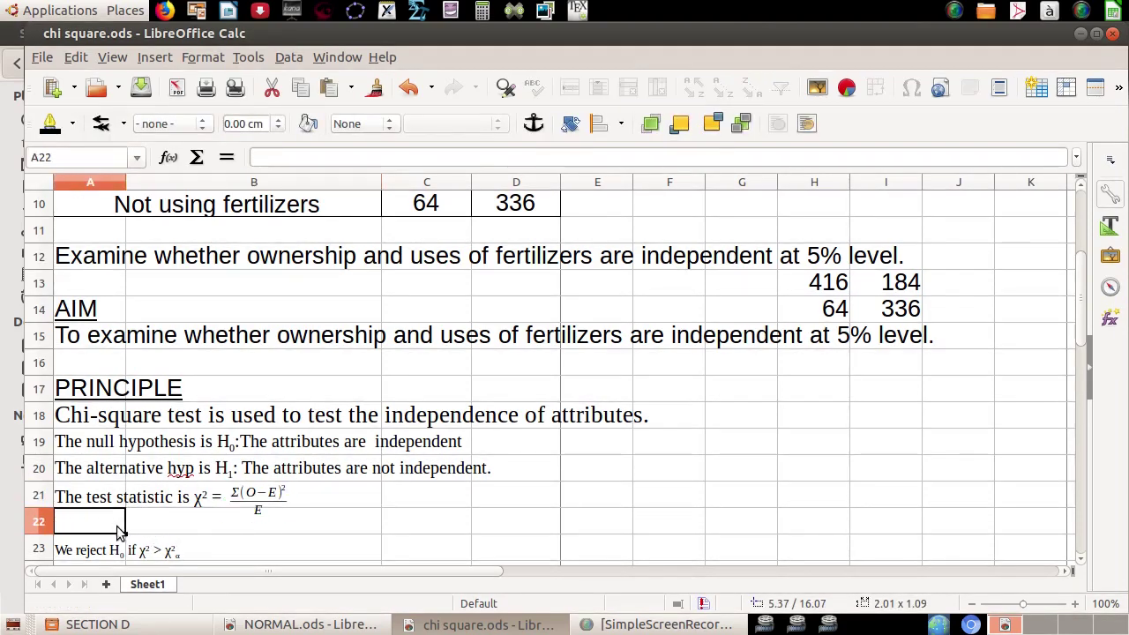
left_click(195, 520)
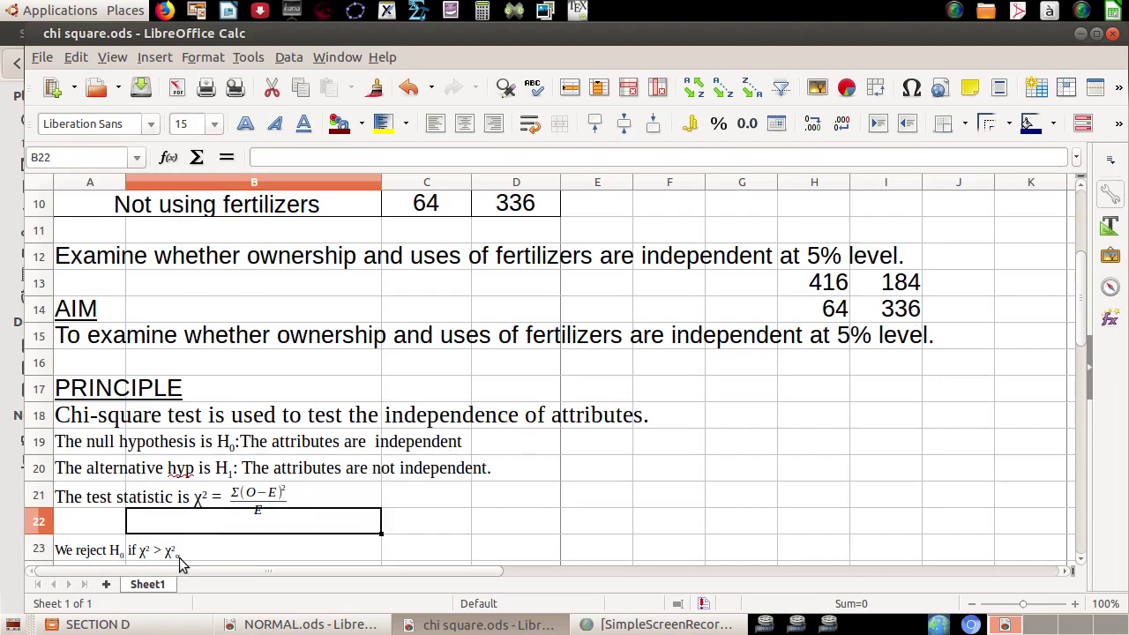
Highlight the observed counts C9:D10 and the duplicate counts H13:I14
scroll(183, 564, "down", 1)
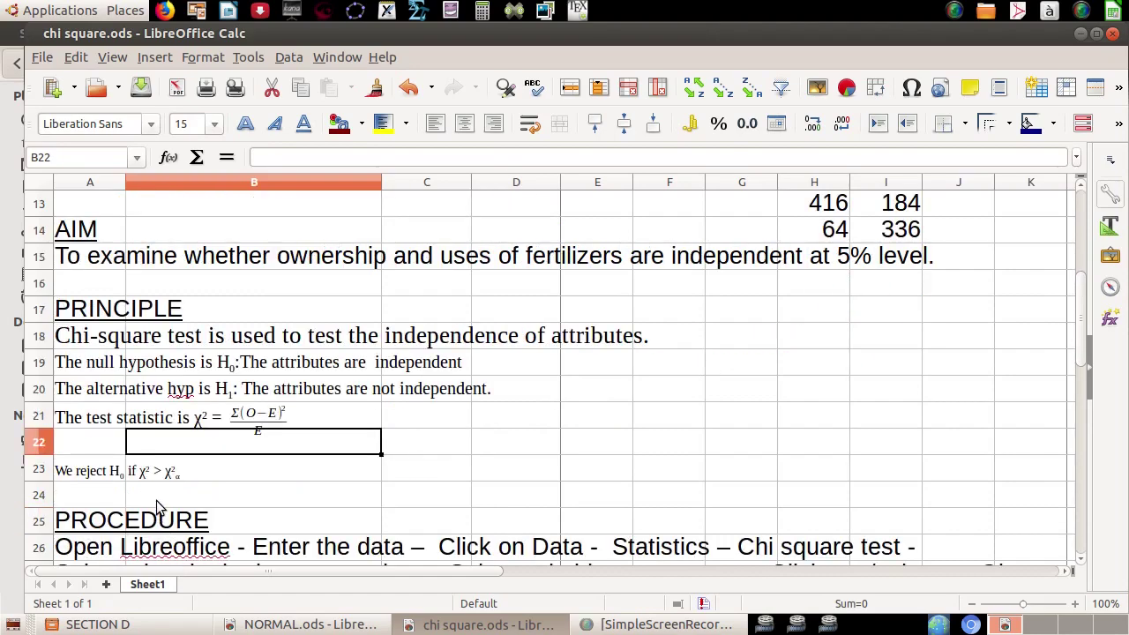
scroll(159, 507, "down", 1)
scroll(160, 507, "up", 5)
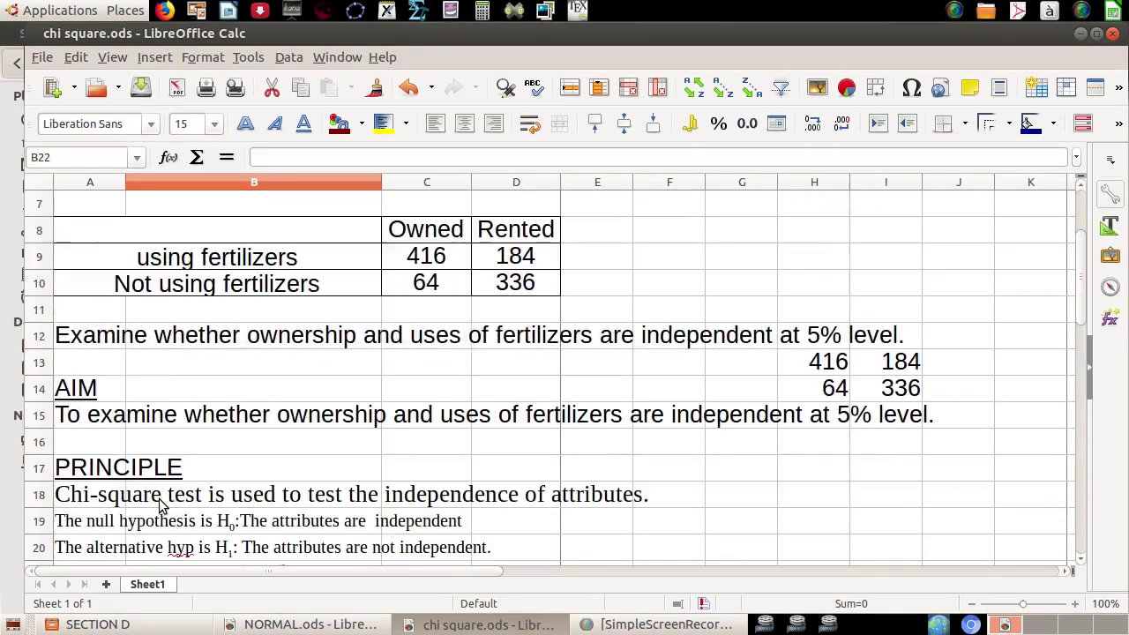
left_click(420, 410)
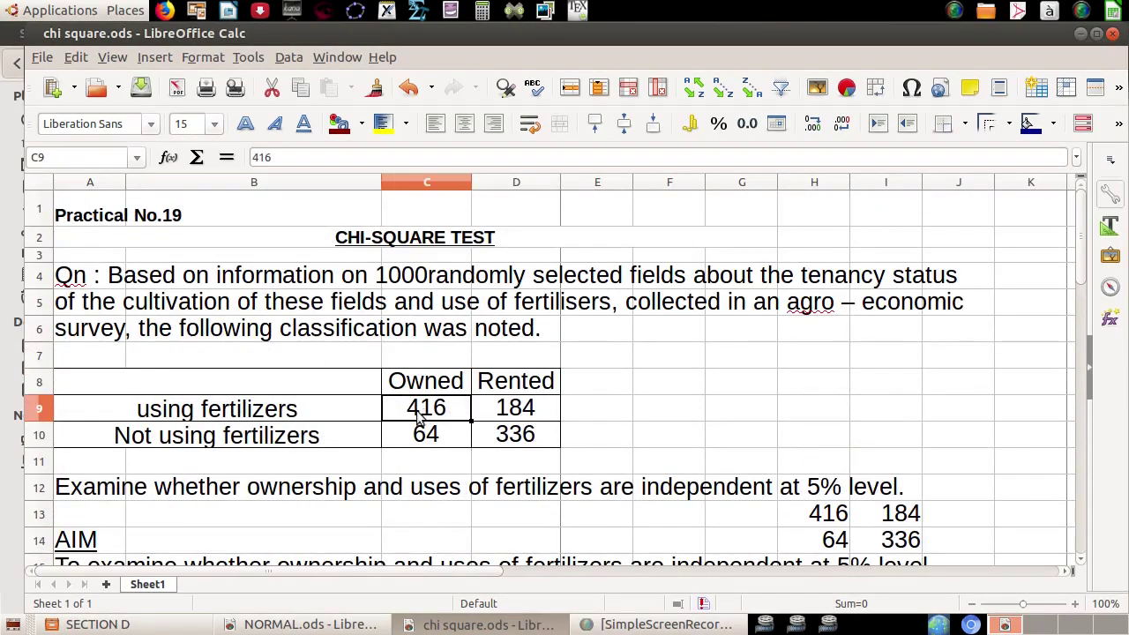
left_click(401, 438)
left_click_drag(430, 413, 518, 441)
left_click_drag(818, 516, 873, 542)
left_click(406, 374)
Start a chi-square test of independence with input range C9:D10
left_click(97, 624)
left_click(124, 389)
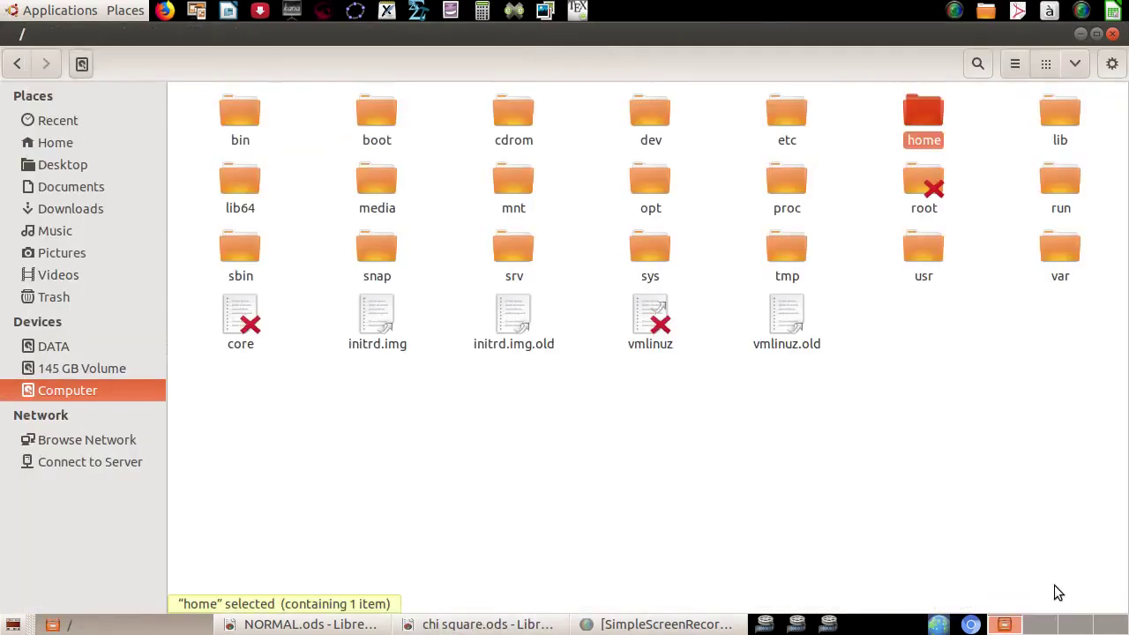
left_click(505, 625)
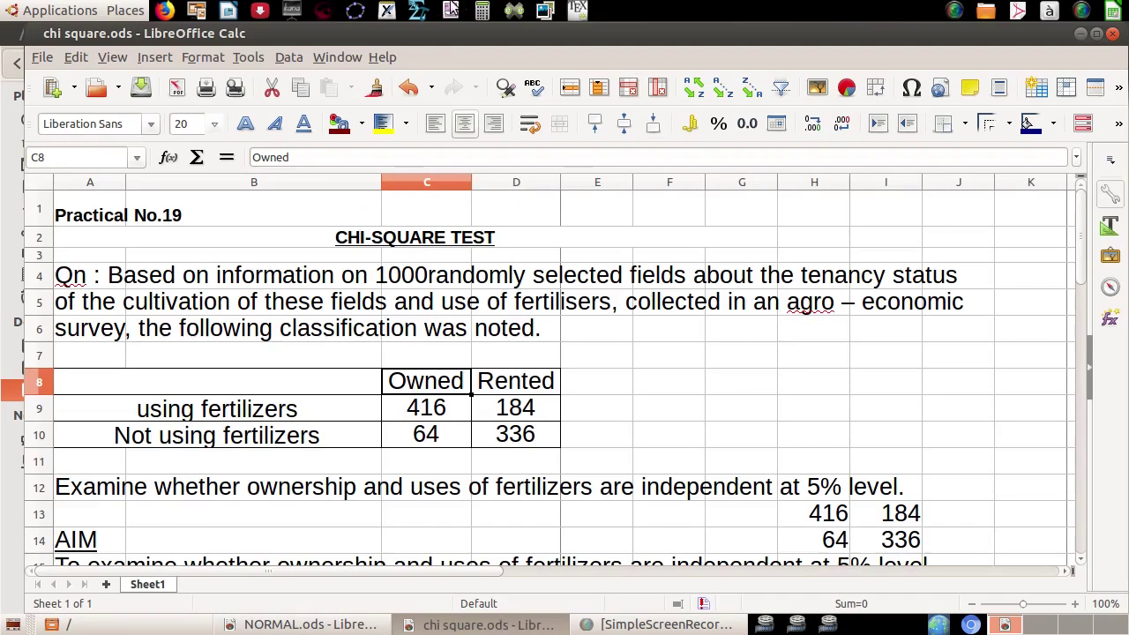
left_click(288, 57)
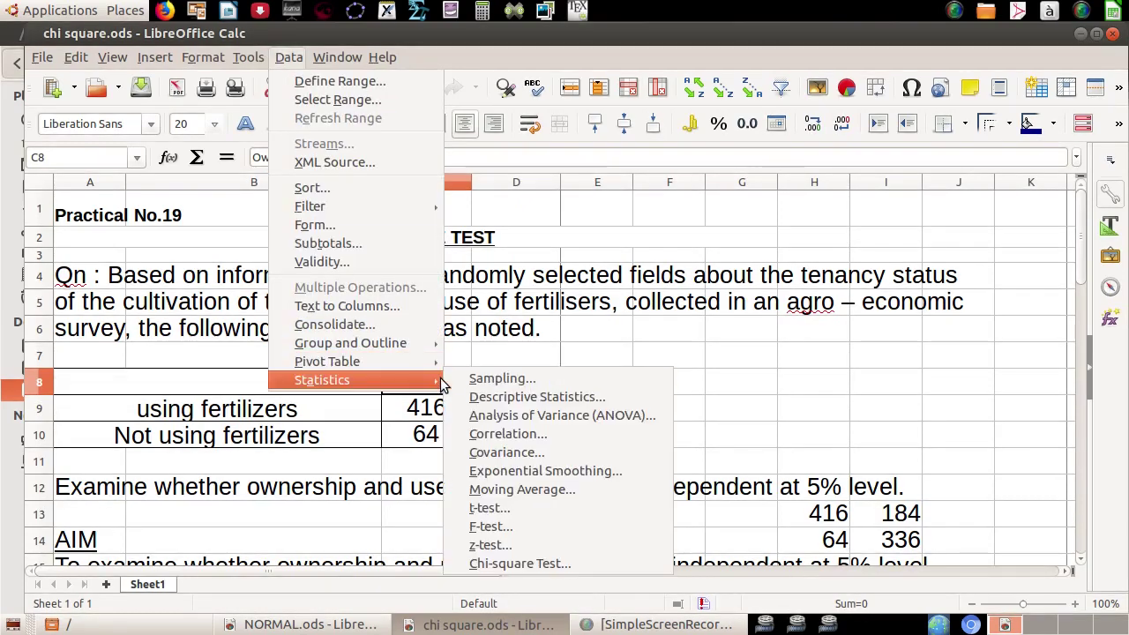
left_click(537, 564)
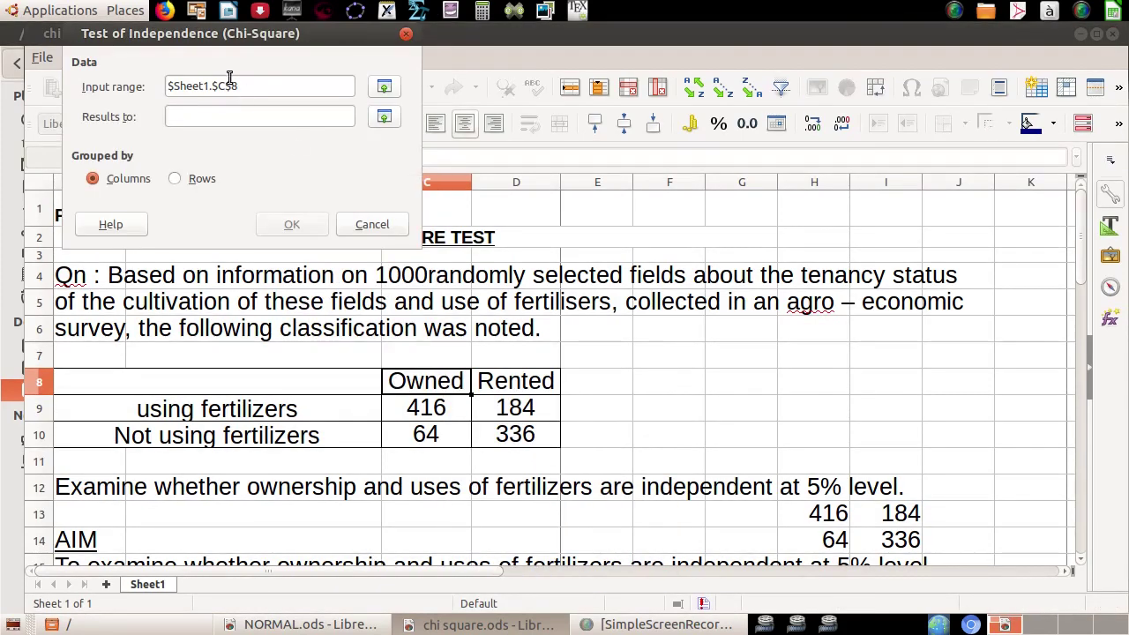
left_click(383, 86)
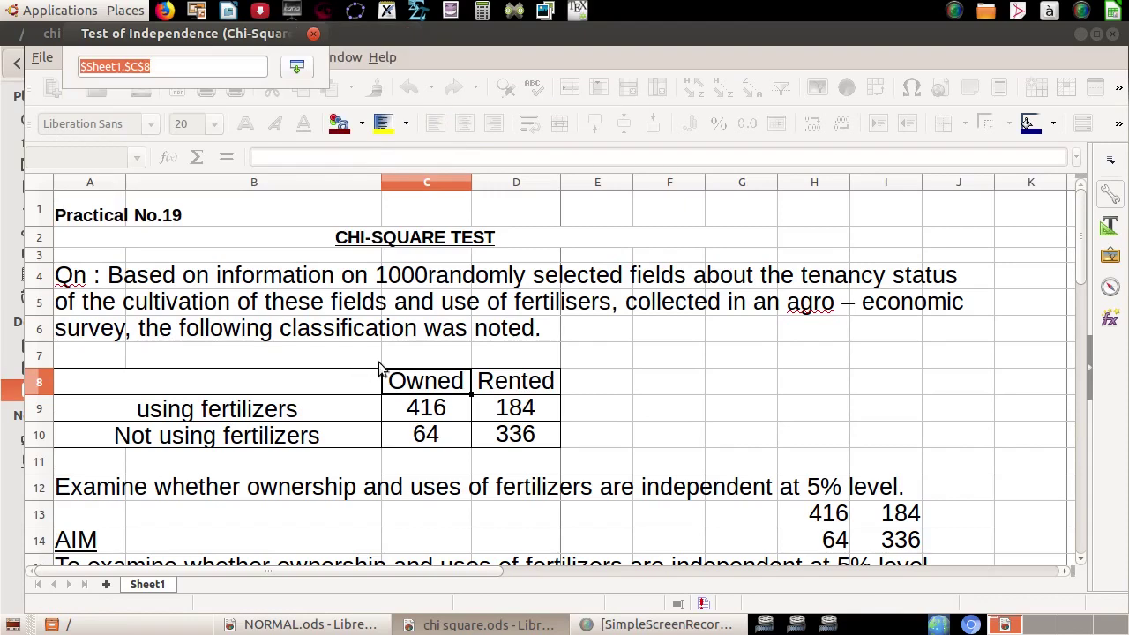
left_click_drag(411, 410, 506, 434)
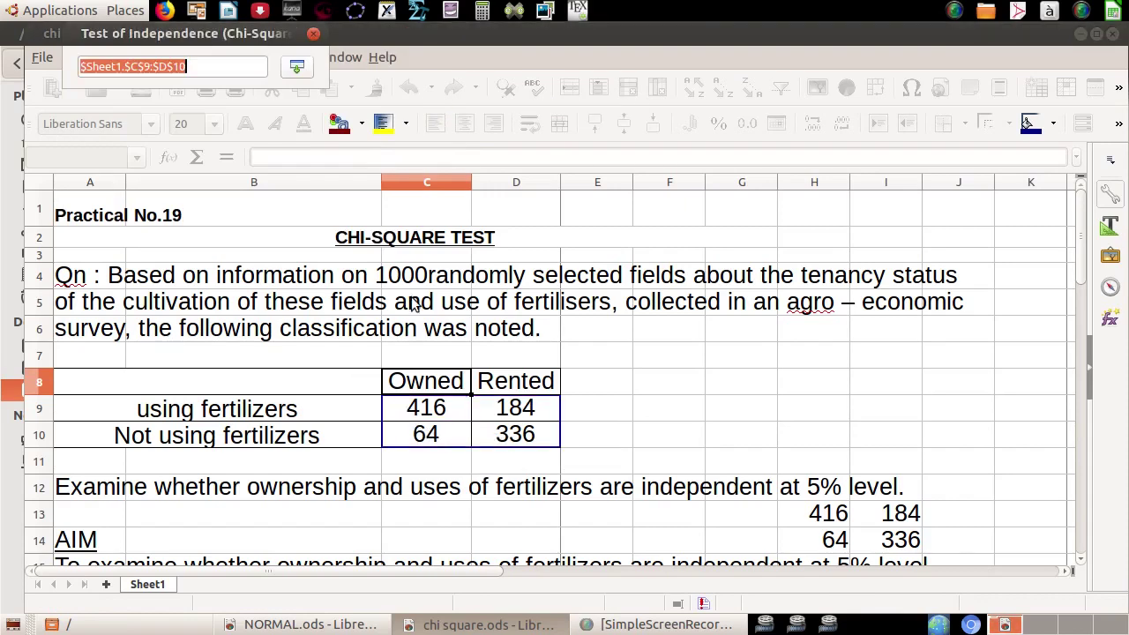
left_click(295, 67)
Send the chi-square results to A31 and run the test
left_click(182, 118)
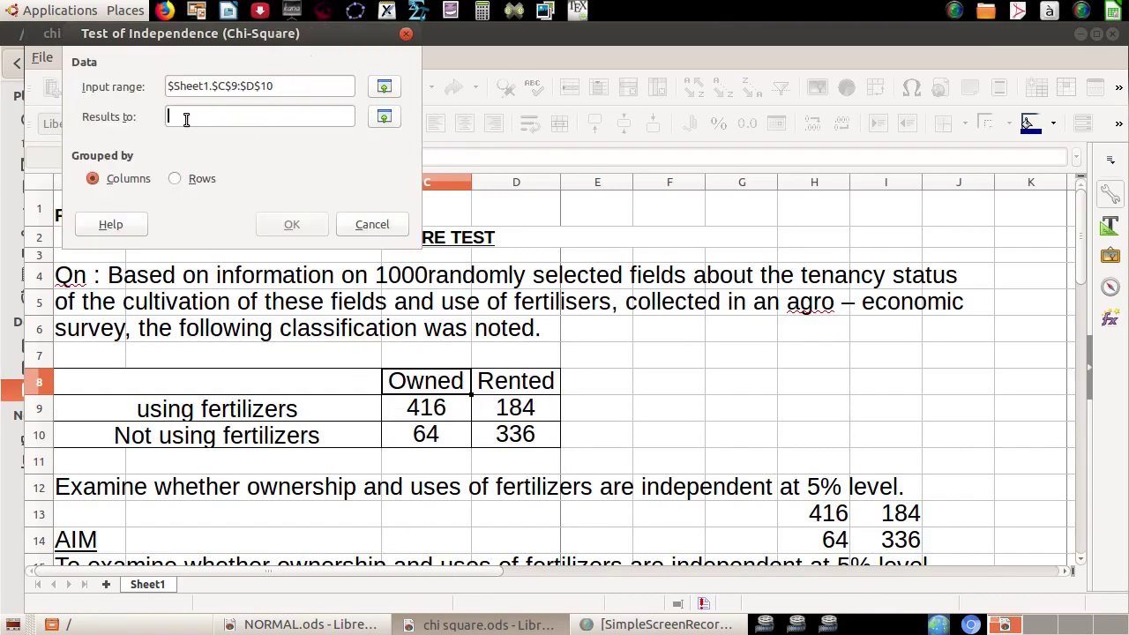
scroll(443, 454, "down", 5)
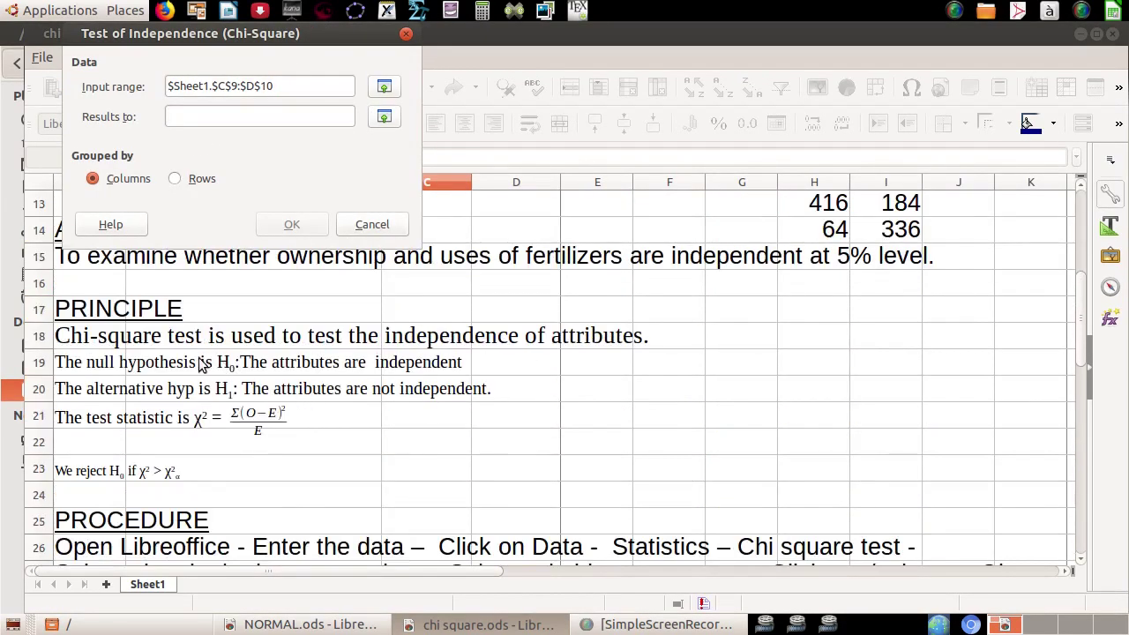
scroll(198, 371, "down", 1)
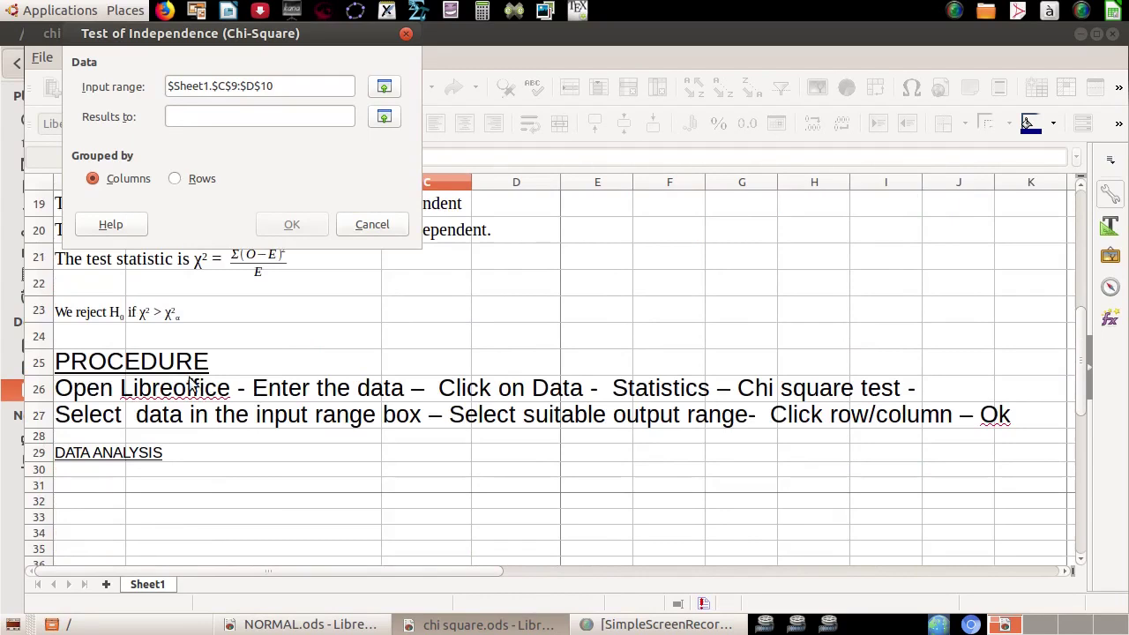
left_click(75, 485)
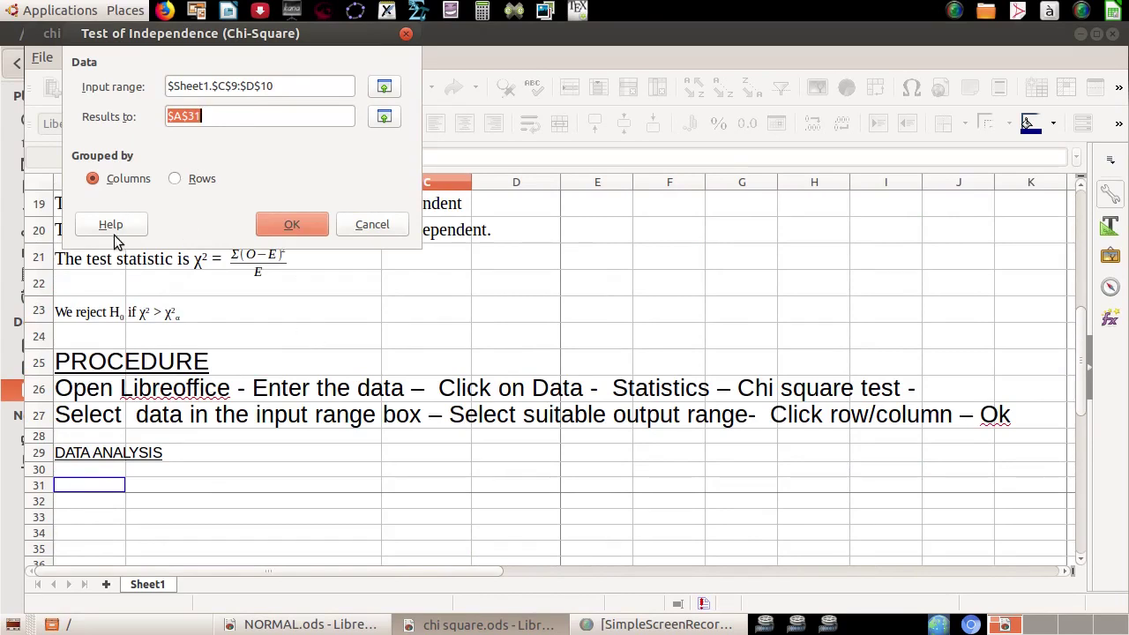
left_click(282, 231)
scroll(331, 529, "down", 2)
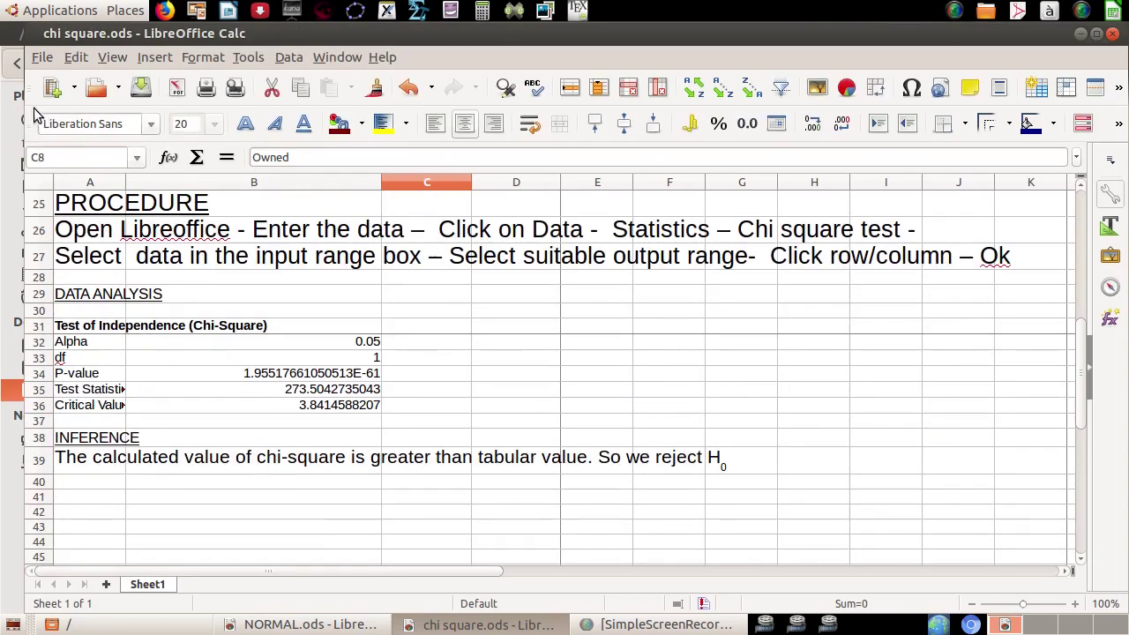
Set the A31:B36 results table to font size 20
left_click_drag(69, 328, 315, 407)
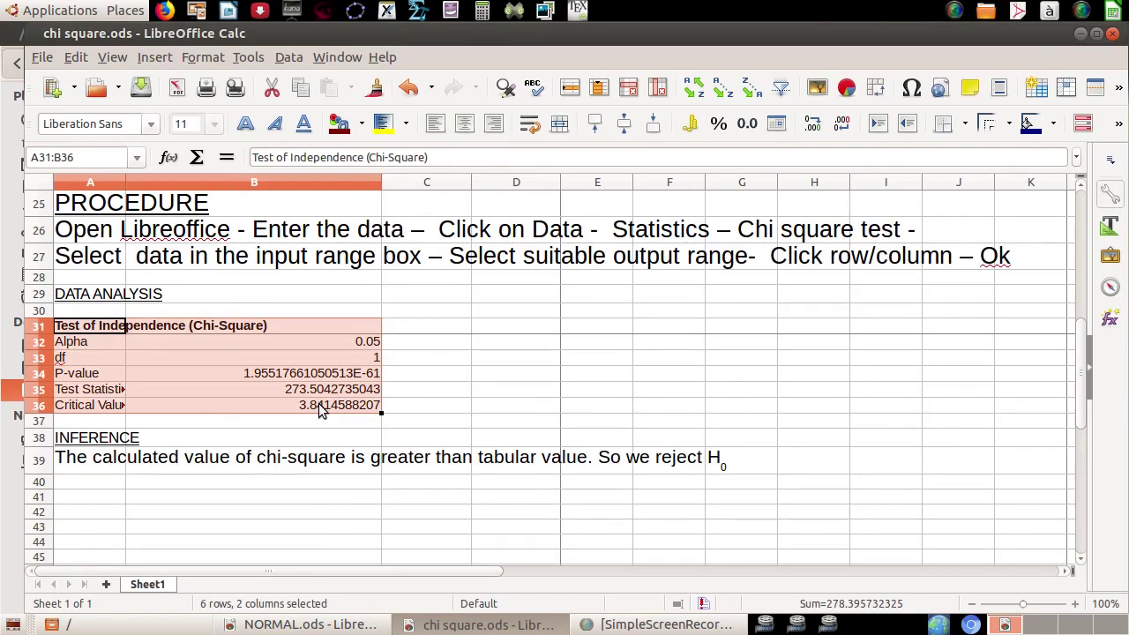
left_click(215, 124)
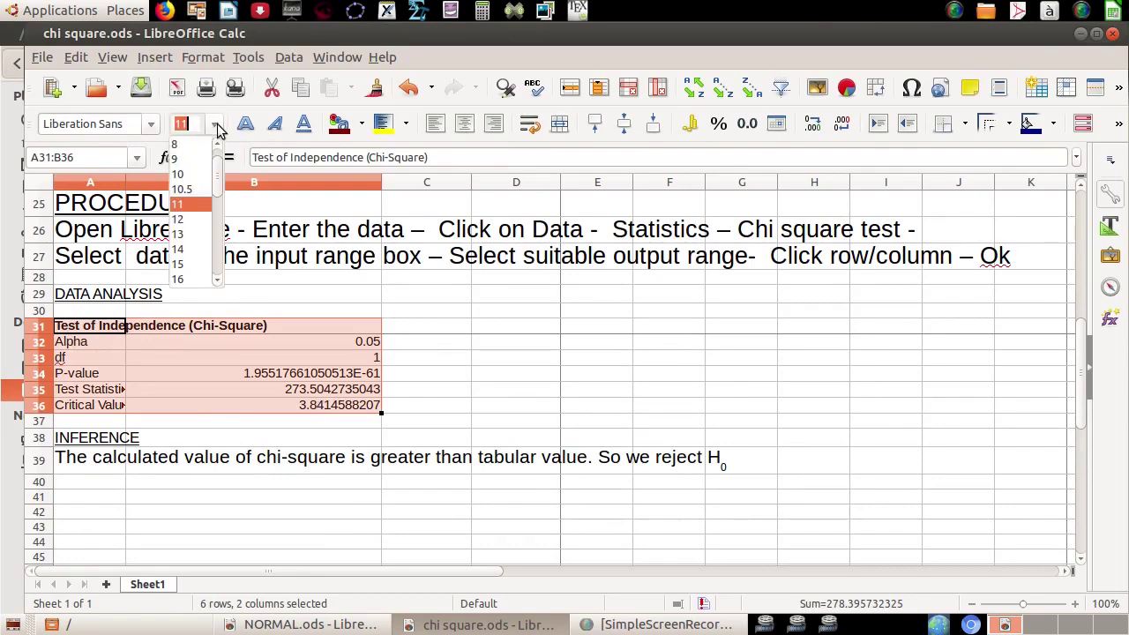
scroll(195, 272, "down", 2)
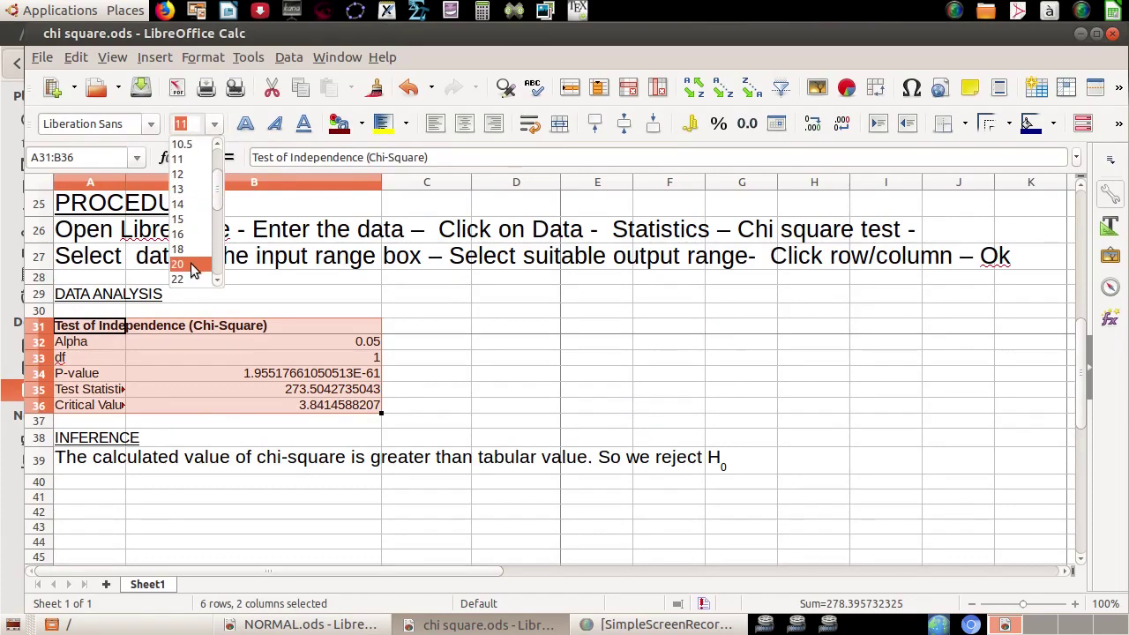
left_click(192, 263)
left_click(191, 393)
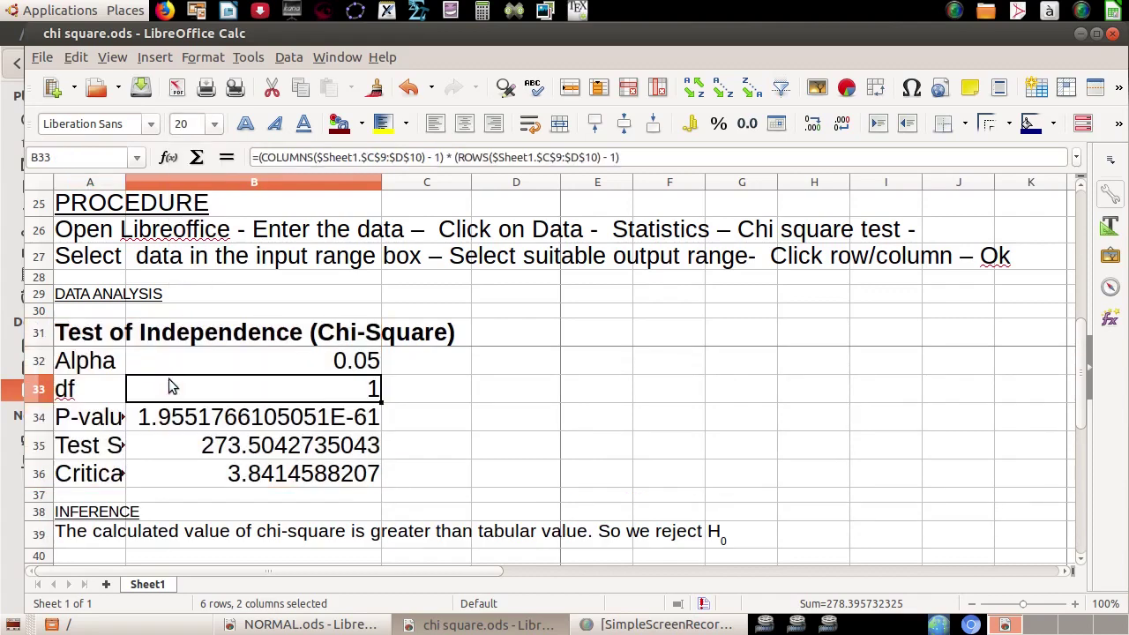
left_click(374, 371)
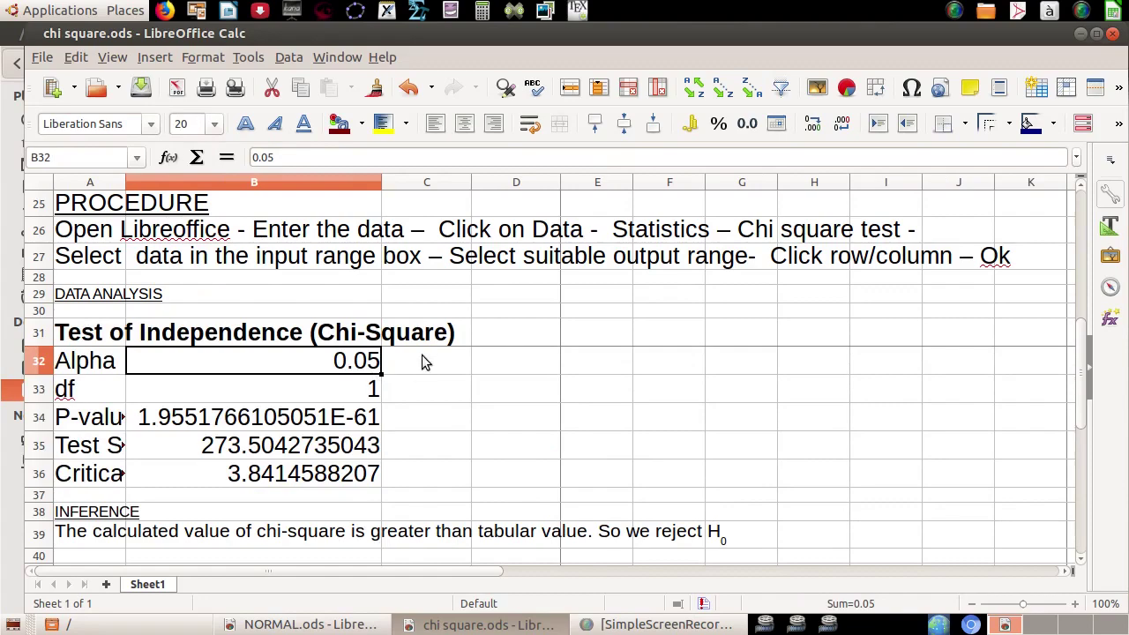
Widen column A to about 5.2 cm so the P-value, Test Statistic and Critical Value labels fit
scroll(418, 379, "up", 5)
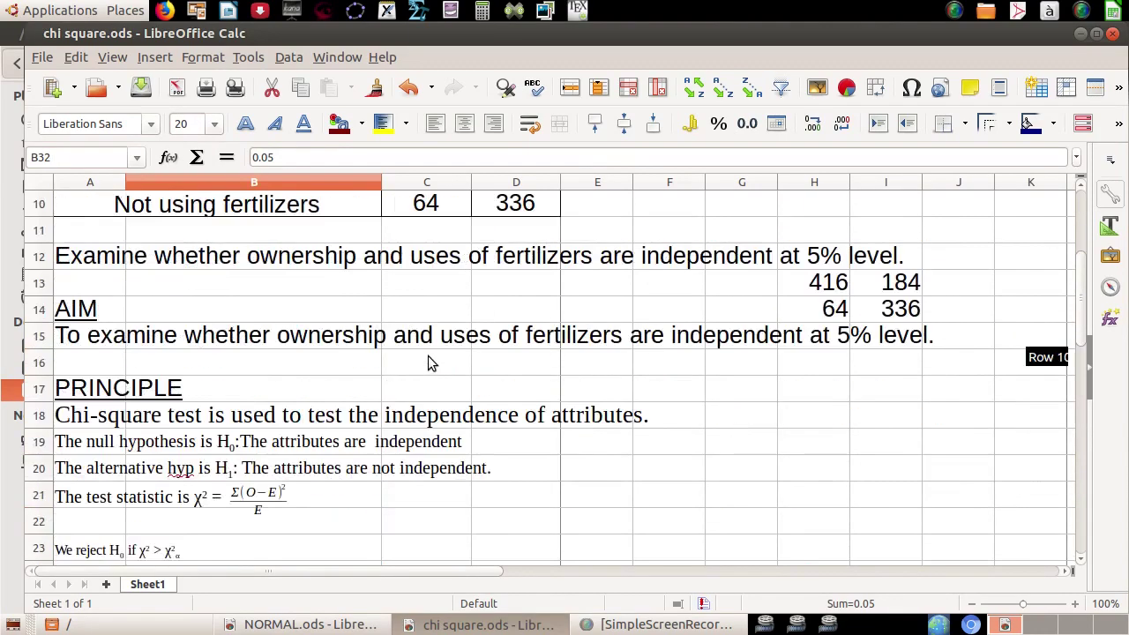
scroll(547, 296, "up", 1)
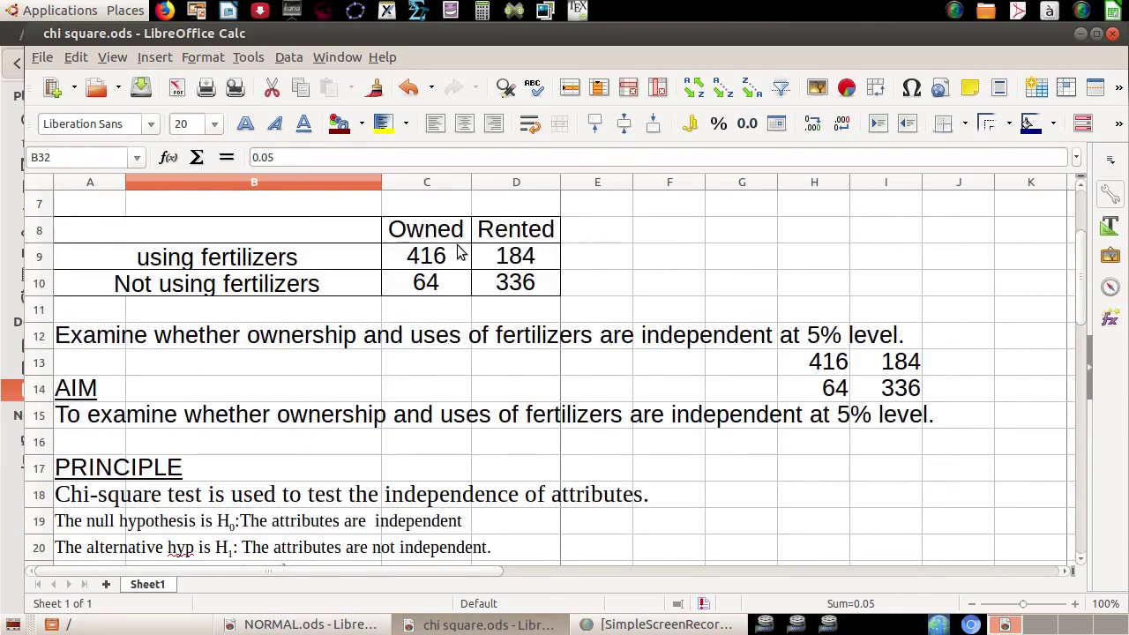
scroll(320, 345, "down", 5)
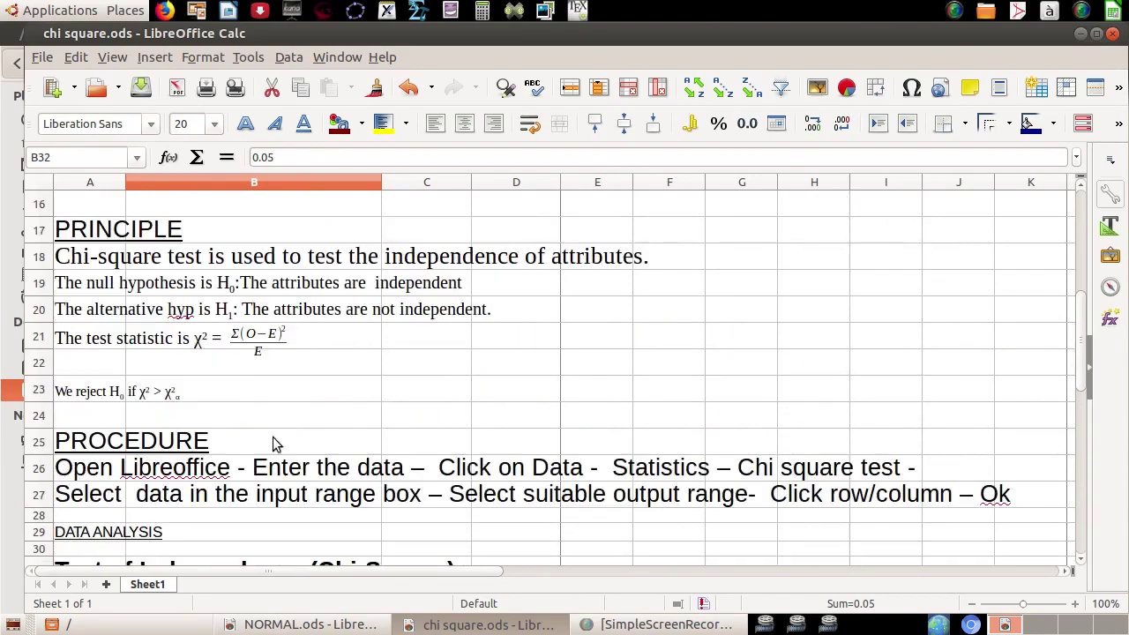
left_click(211, 501)
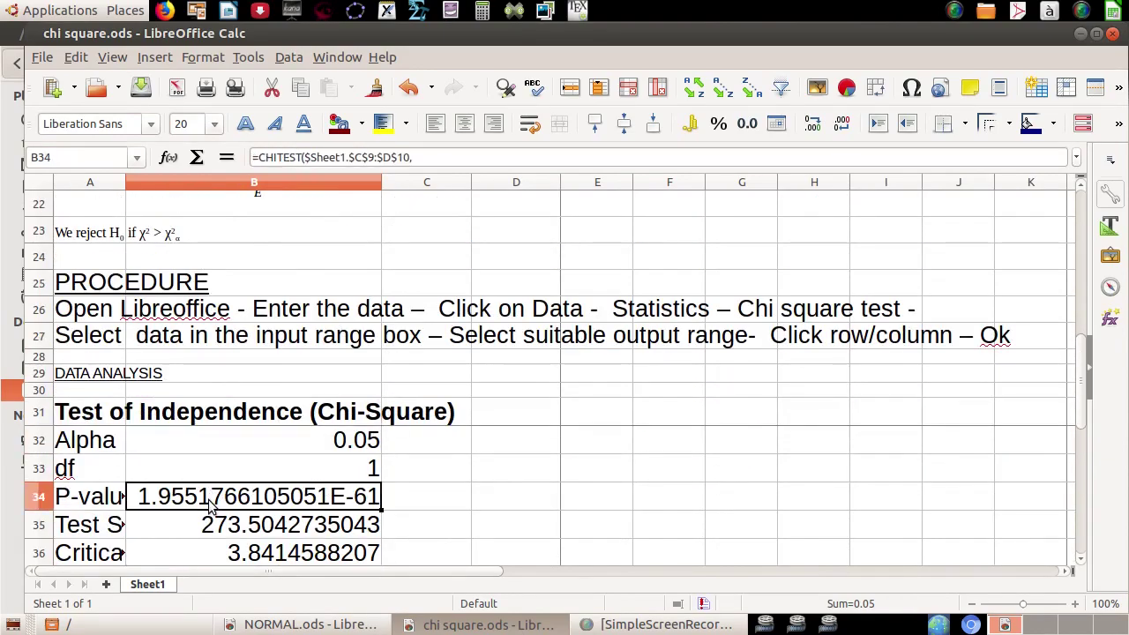
left_click(122, 533)
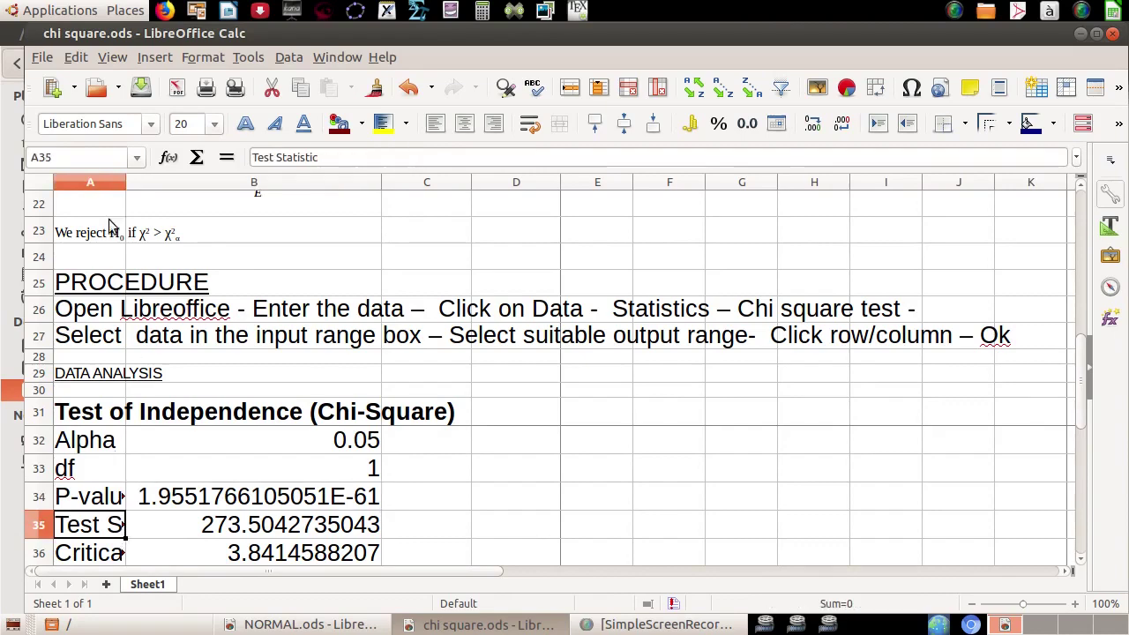
left_click_drag(124, 185, 221, 182)
scroll(212, 245, "down", 1)
scroll(212, 246, "down", 2)
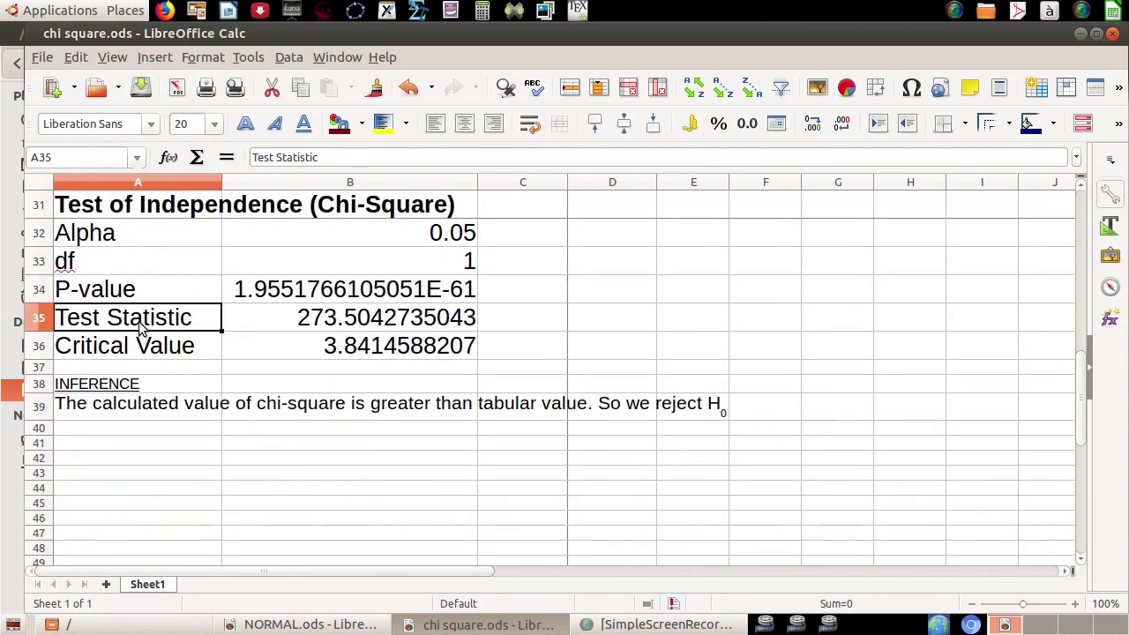
Fill row 35 (Test Statistic) yellow and row 36 (Critical Value) dark orange
left_click(36, 318)
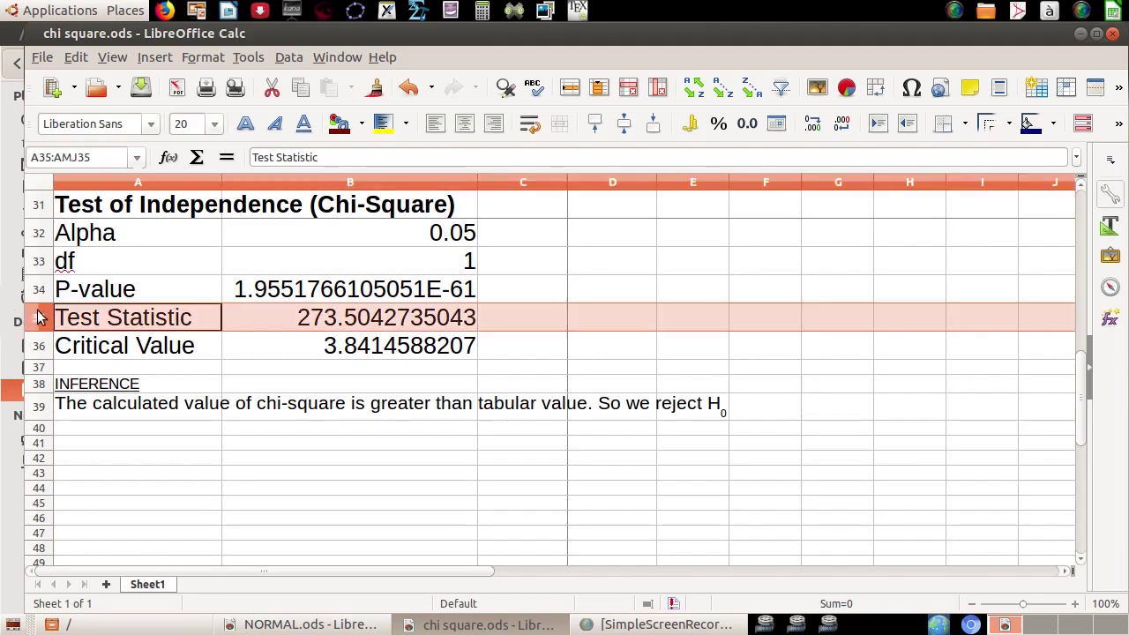
left_click(382, 123)
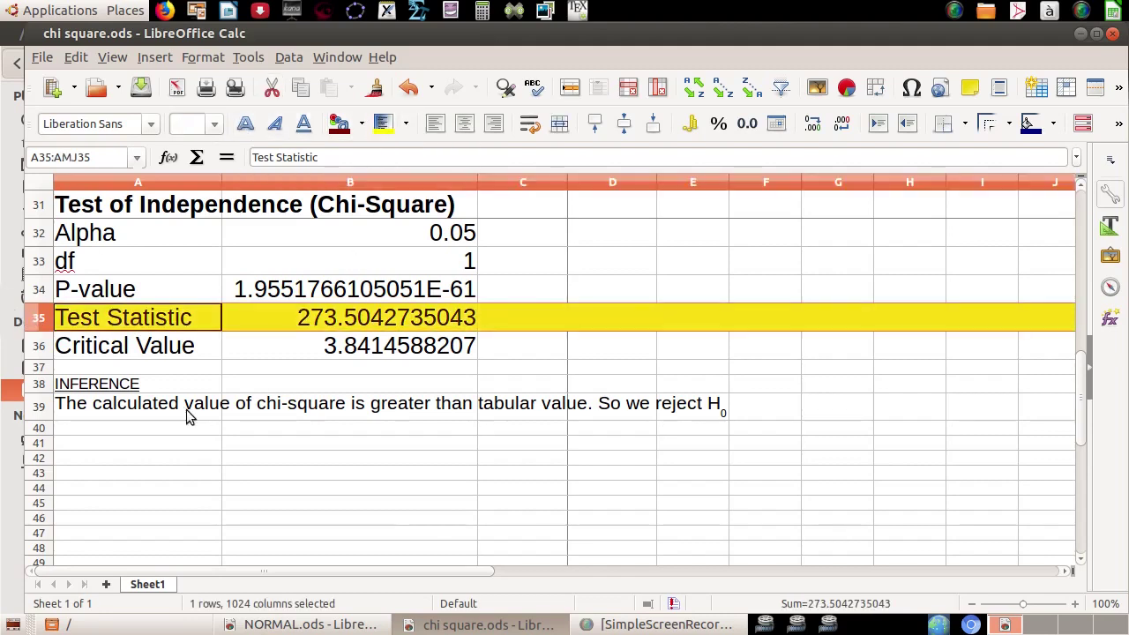
left_click(56, 349)
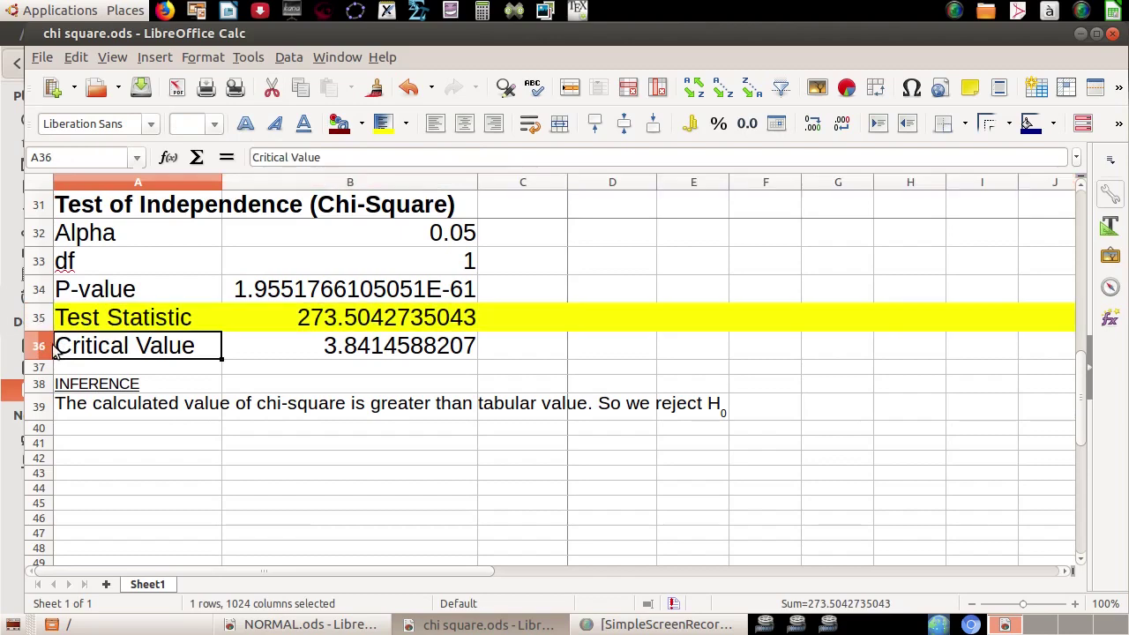
left_click(39, 347)
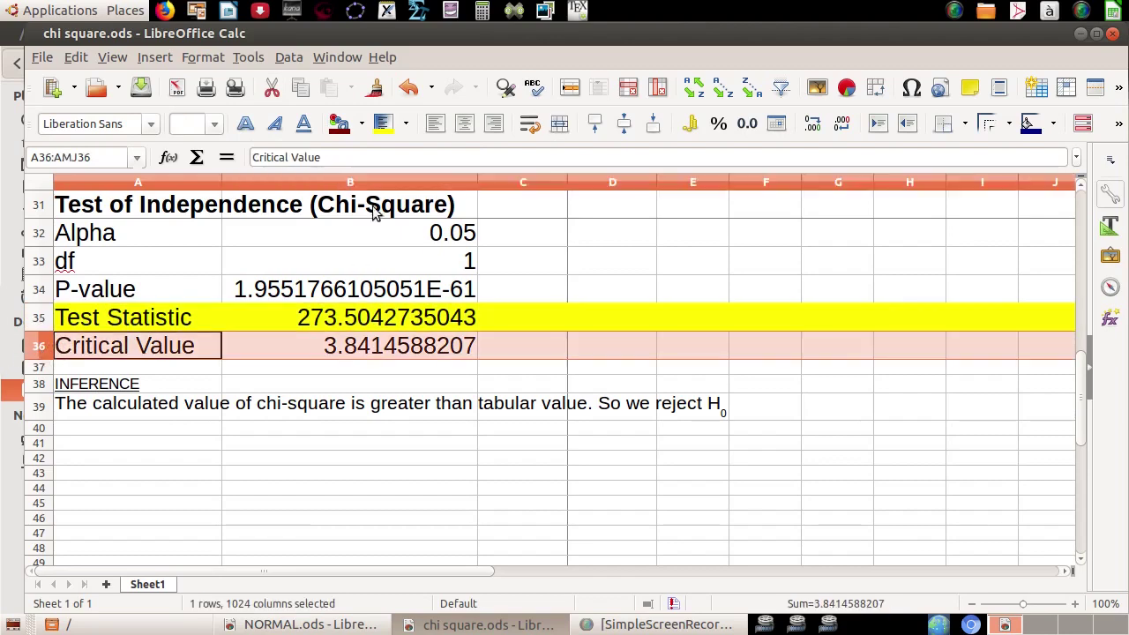
left_click(406, 123)
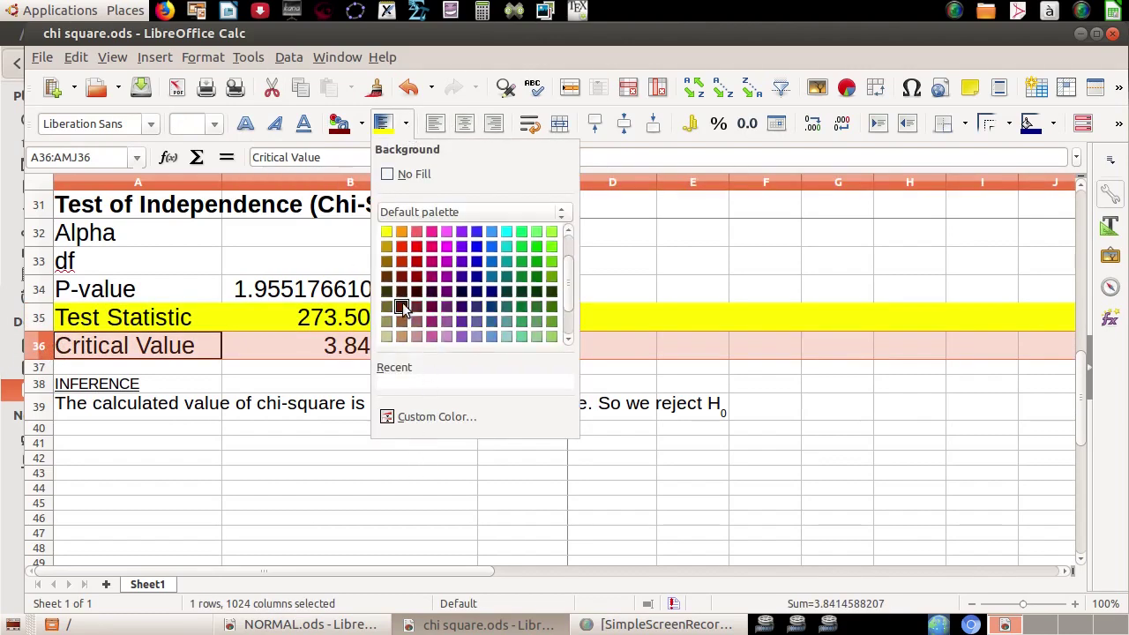
left_click(394, 255)
left_click_drag(340, 366, 338, 324)
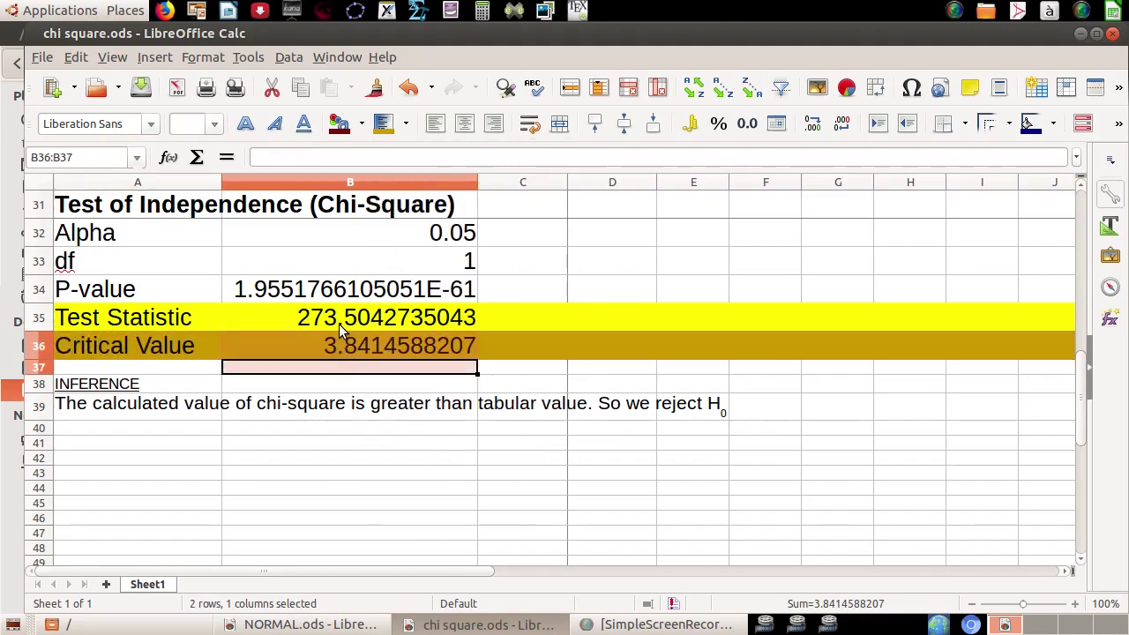
left_click(339, 319)
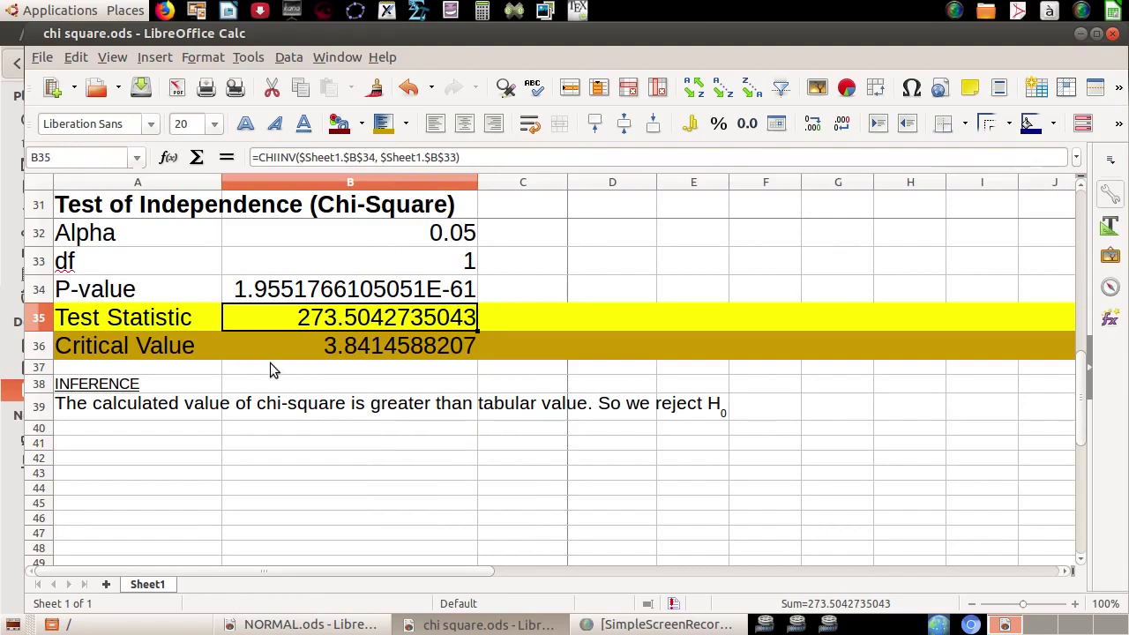
left_click(346, 347)
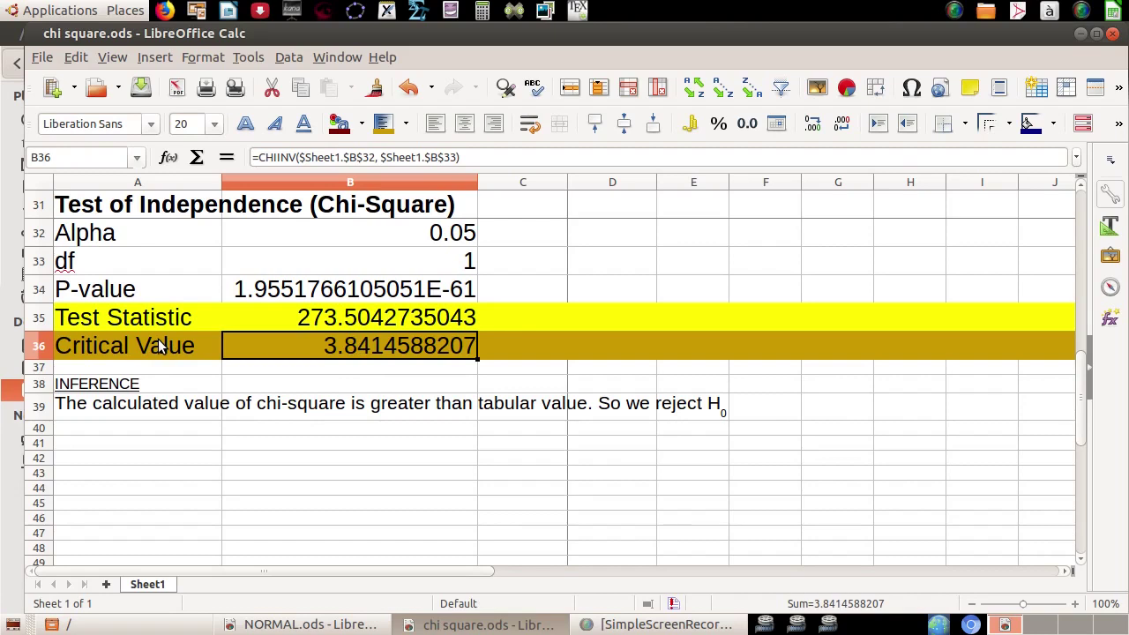
left_click(322, 320)
left_click(324, 348)
scroll(667, 416, "up", 7)
scroll(90, 351, "up", 1)
scroll(92, 351, "down", 3)
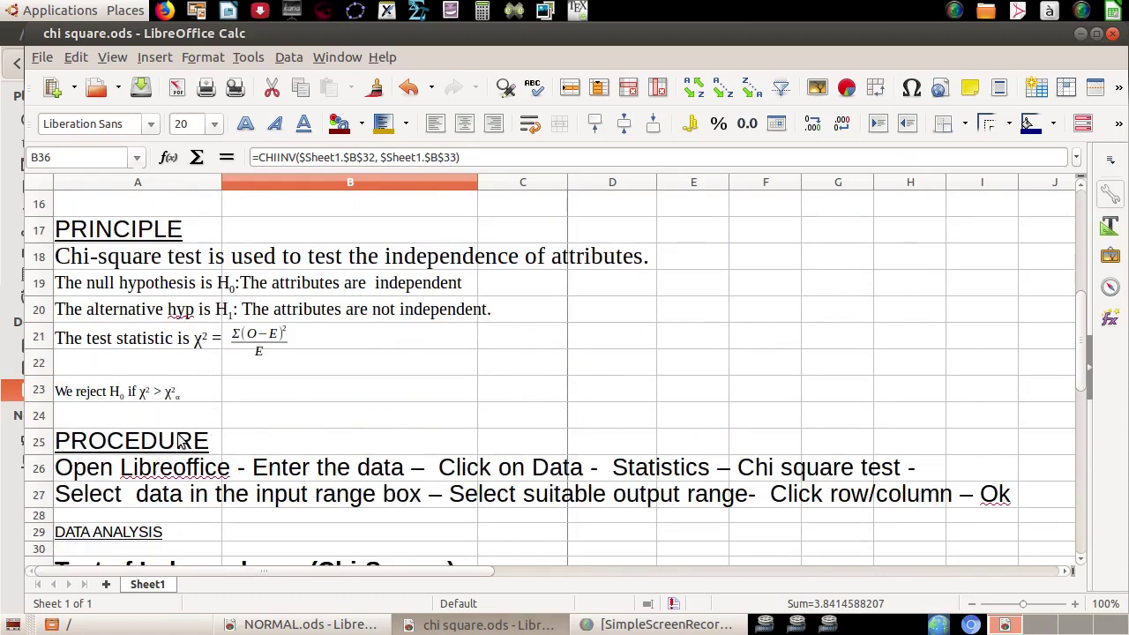
left_click(373, 287)
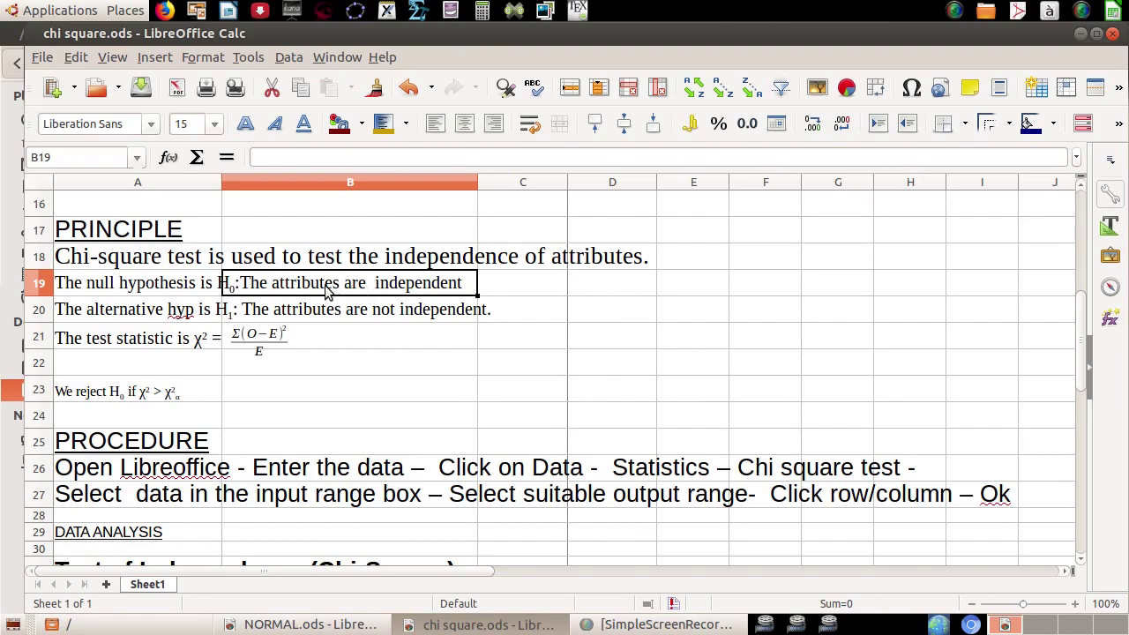
left_click(310, 318)
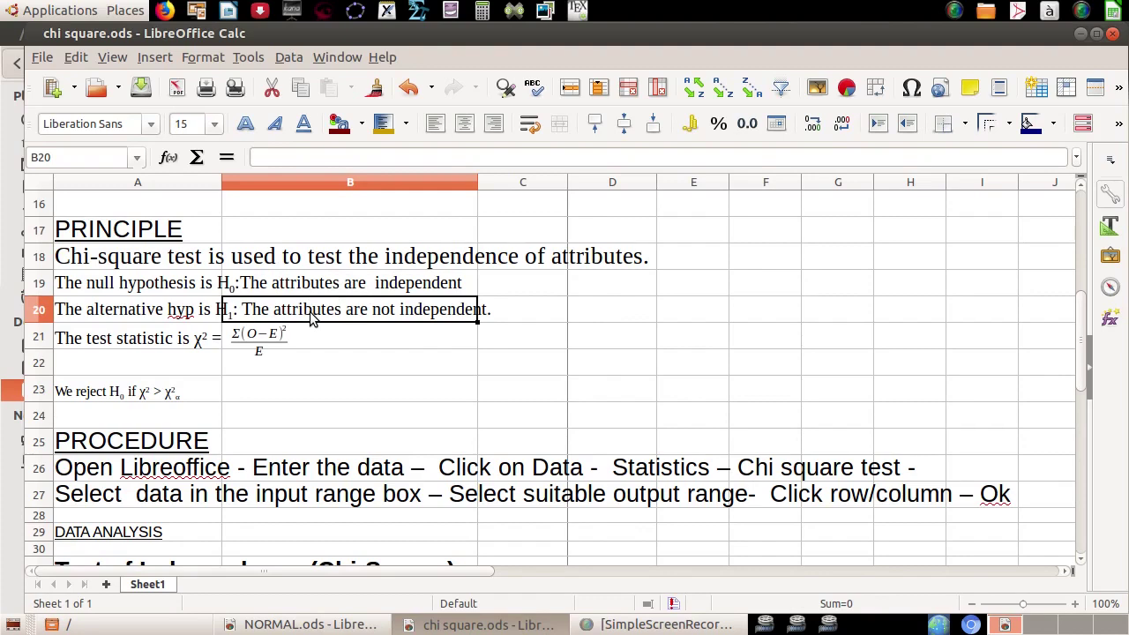